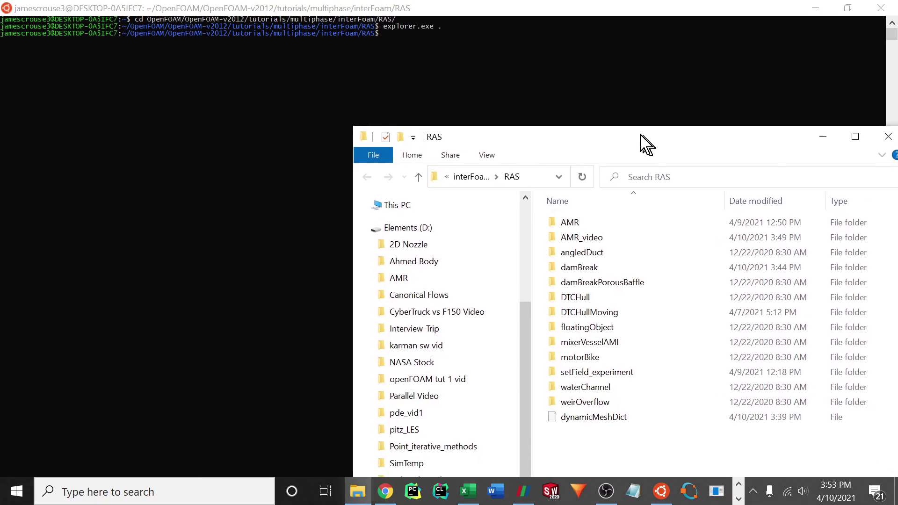
Browse into the damBreak case folder and its inner results folder to view the time folders.
{"action": "left_click_drag", "start_coordinate": [642, 140], "coordinate": [485, 64]}
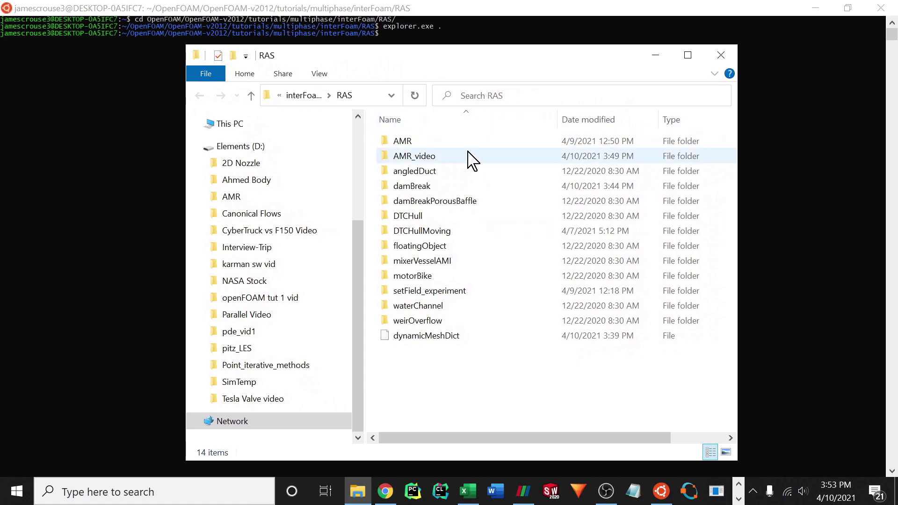
{"action": "left_click_drag", "start_coordinate": [468, 160], "coordinate": [408, 160]}
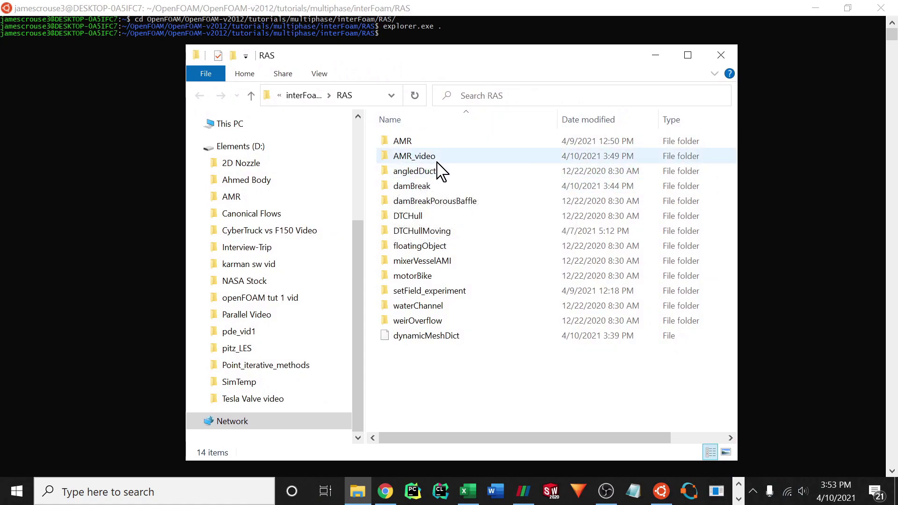
{"action": "double_click", "coordinate": [412, 186]}
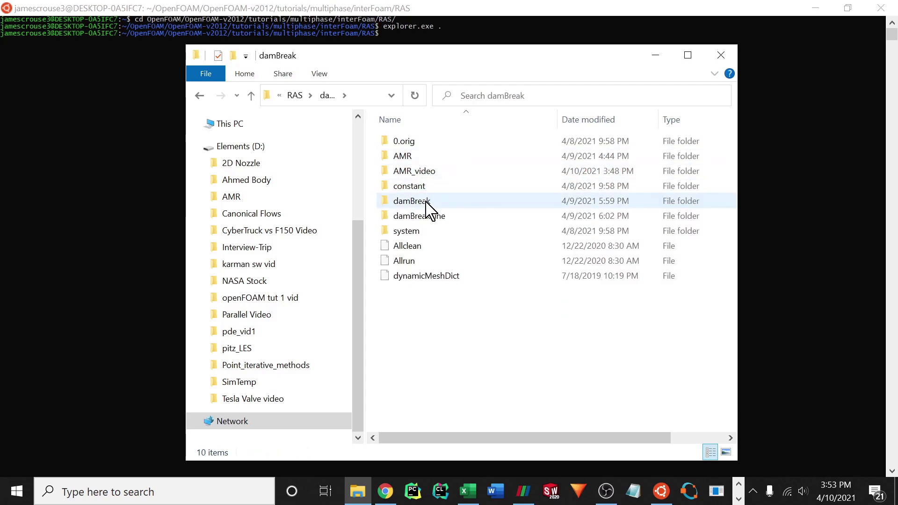
{"action": "double_click", "coordinate": [427, 202]}
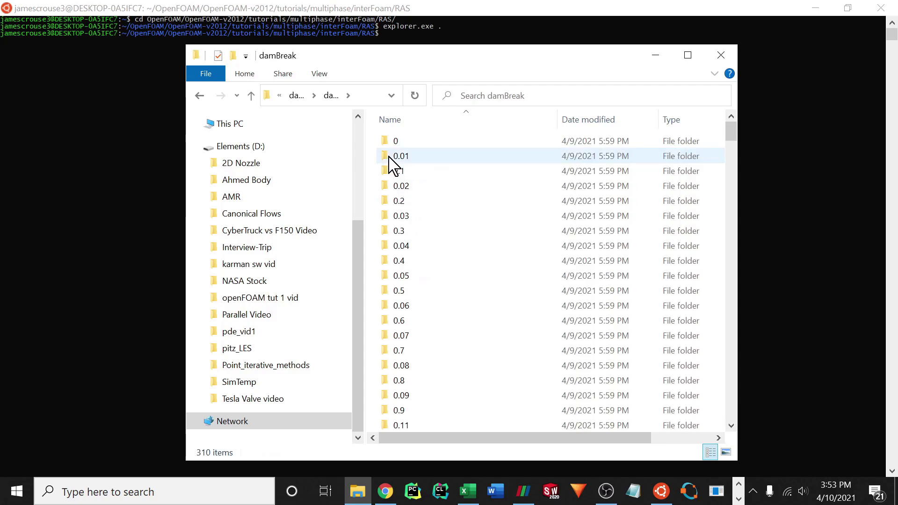
{"action": "scroll", "coordinate": [468, 195], "scroll_direction": "down", "scroll_amount": 20}
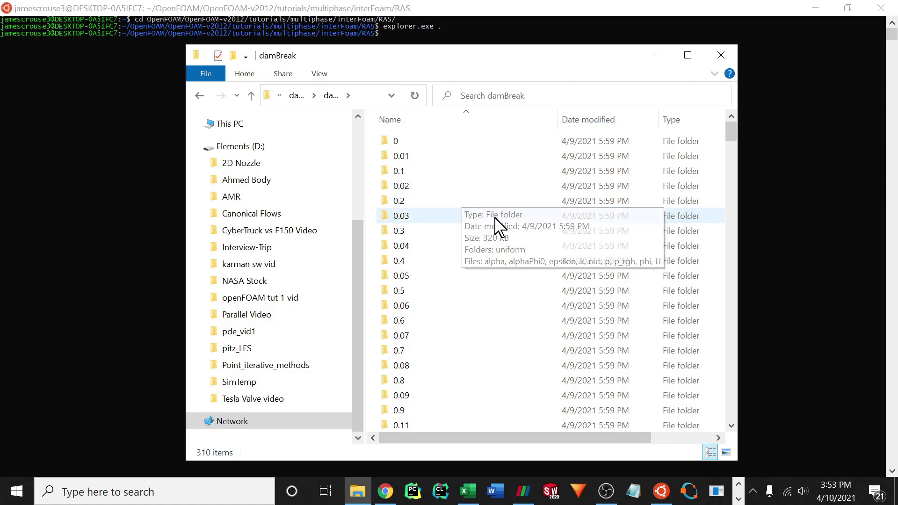
{"action": "scroll", "coordinate": [487, 241], "scroll_direction": "down", "scroll_amount": 10}
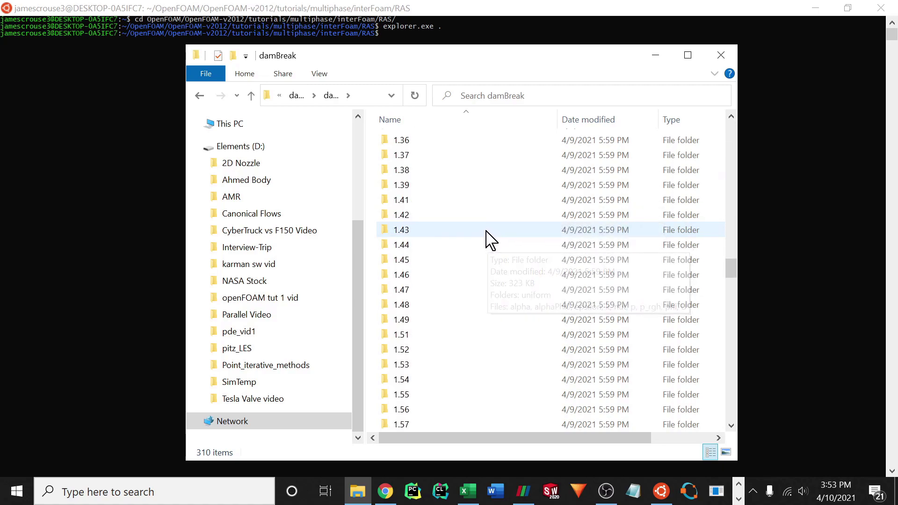
Maximize the window, return via the breadcrumb to RAS and open AMR_video.
{"action": "left_click", "coordinate": [688, 54]}
{"action": "left_click", "coordinate": [388, 47]}
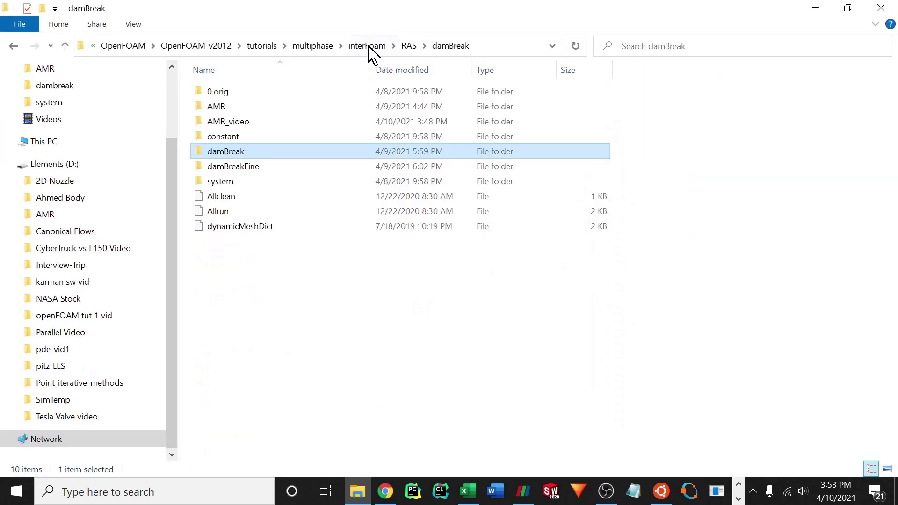
{"action": "left_click", "coordinate": [409, 45]}
{"action": "double_click", "coordinate": [283, 106]}
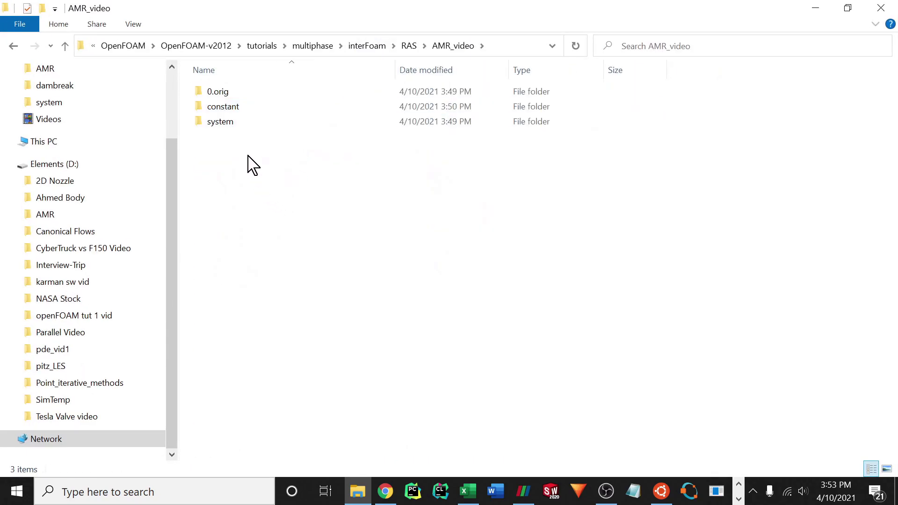
{"action": "mouse_move", "coordinate": [244, 126]}
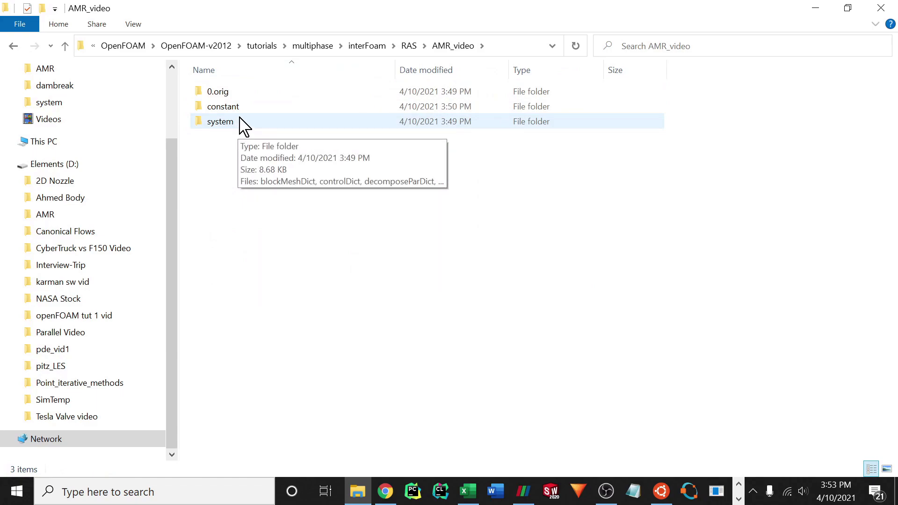
{"action": "mouse_move", "coordinate": [239, 98]}
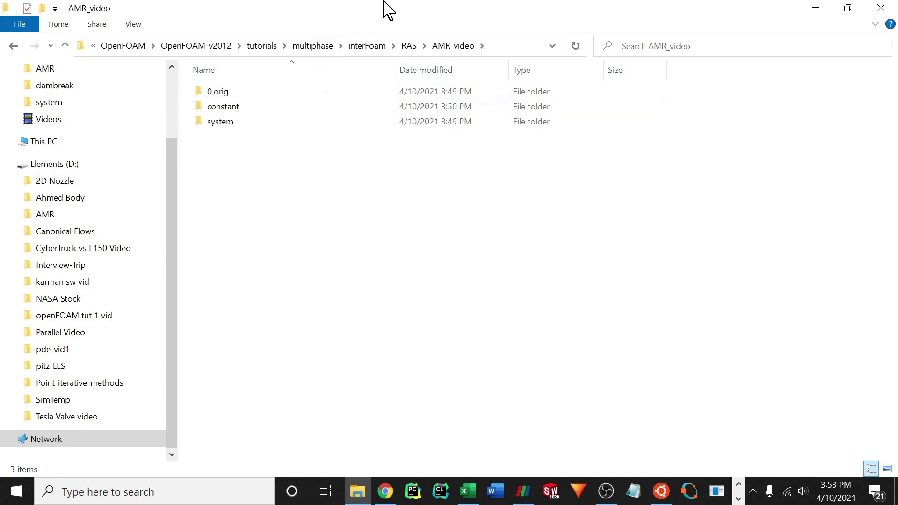
Copy dynamicMeshDict from RAS into AMR_video/constant, then shrink and minimize the Explorer window.
{"action": "left_click", "coordinate": [409, 45]}
{"action": "left_click", "coordinate": [273, 356]}
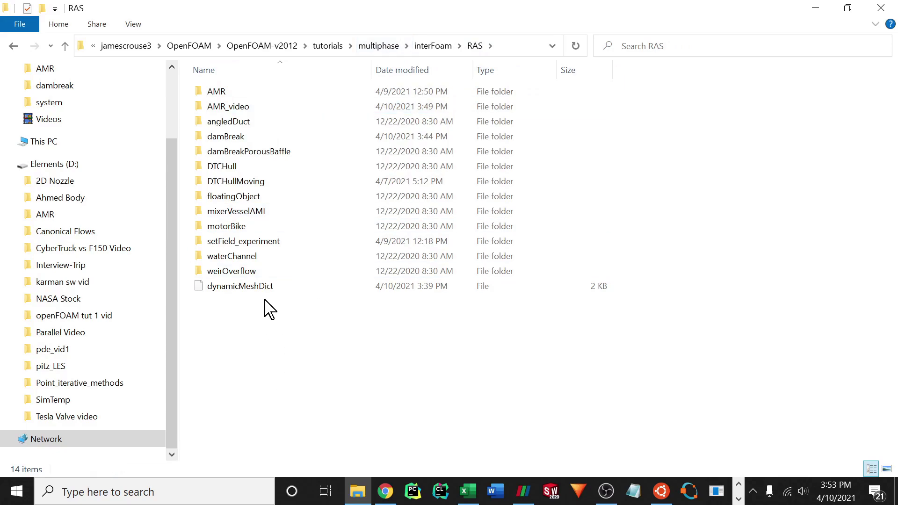
{"action": "left_click", "coordinate": [256, 287]}
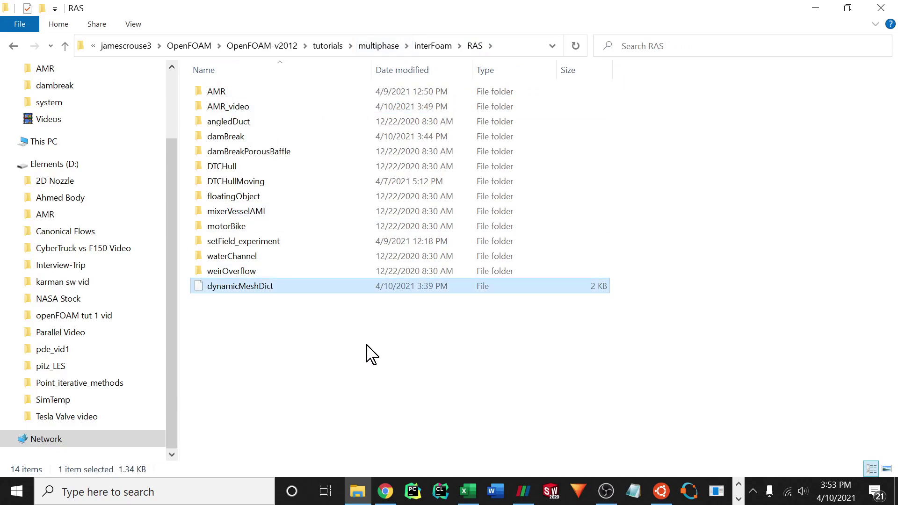
{"action": "double_click", "coordinate": [252, 107]}
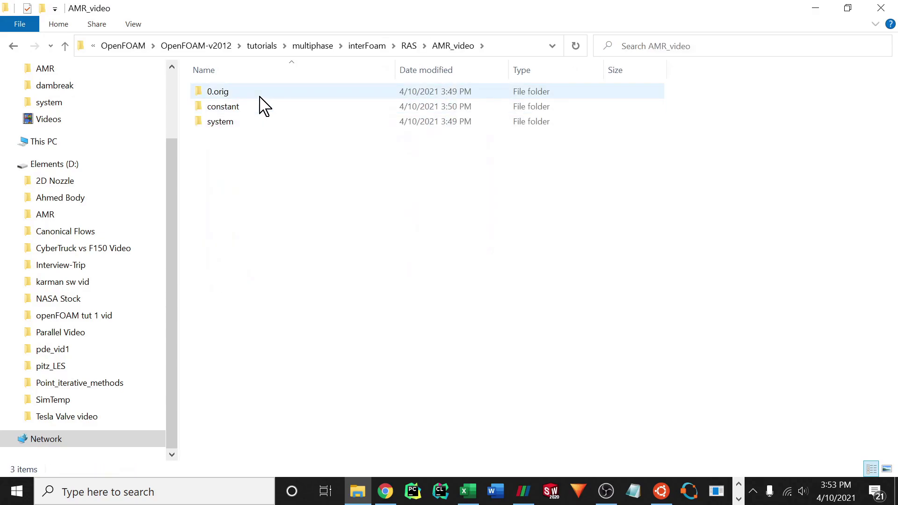
{"action": "double_click", "coordinate": [259, 109]}
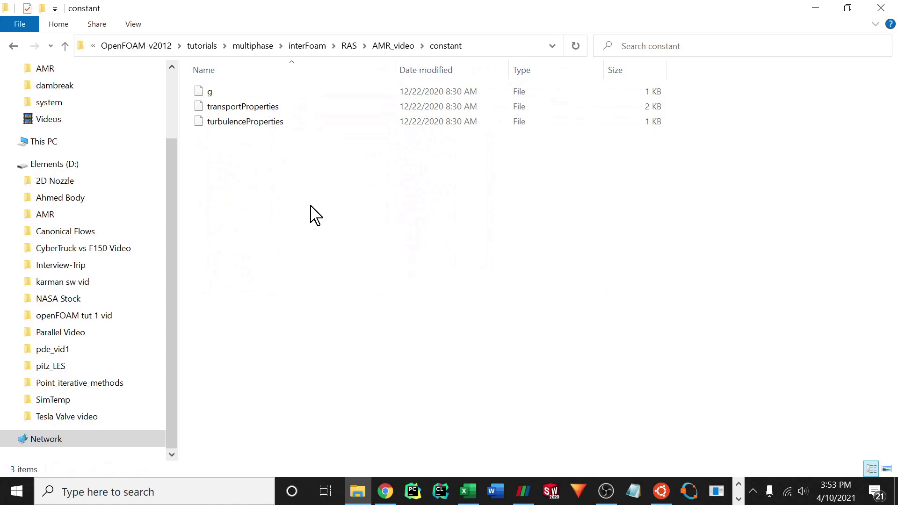
{"action": "key", "text": "ctrl+v"}
{"action": "left_click", "coordinate": [312, 215]}
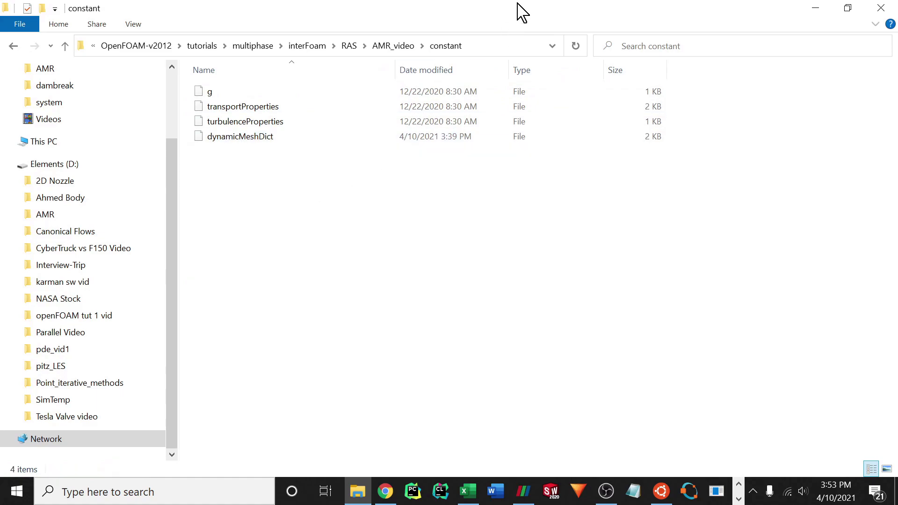
{"action": "left_click_drag", "start_coordinate": [518, 12], "coordinate": [224, 126]}
{"action": "left_click", "coordinate": [412, 120]}
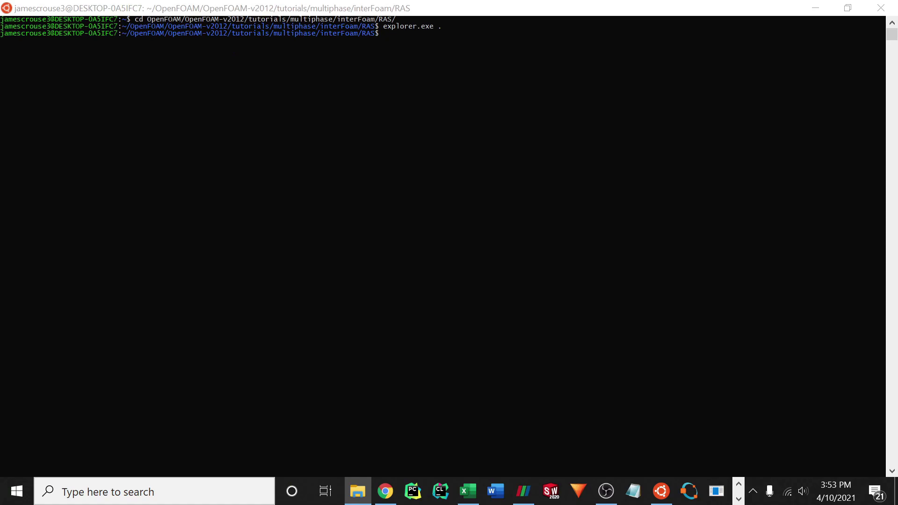
Change the terminal's directory to AMR_video/ using cd with Tab completion.
{"action": "left_click", "coordinate": [503, 178]}
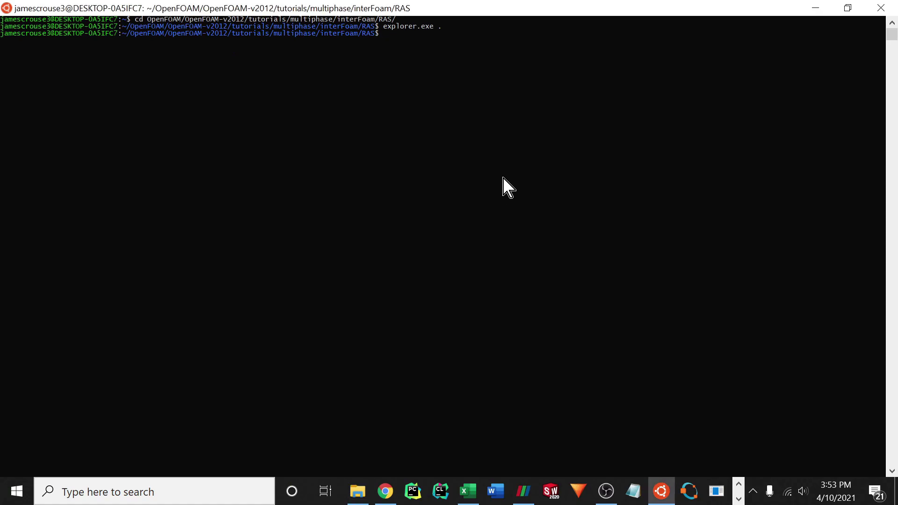
{"action": "type", "text": "cd AMR_"}
{"action": "key", "text": "Tab"}
{"action": "key", "text": "Return"}
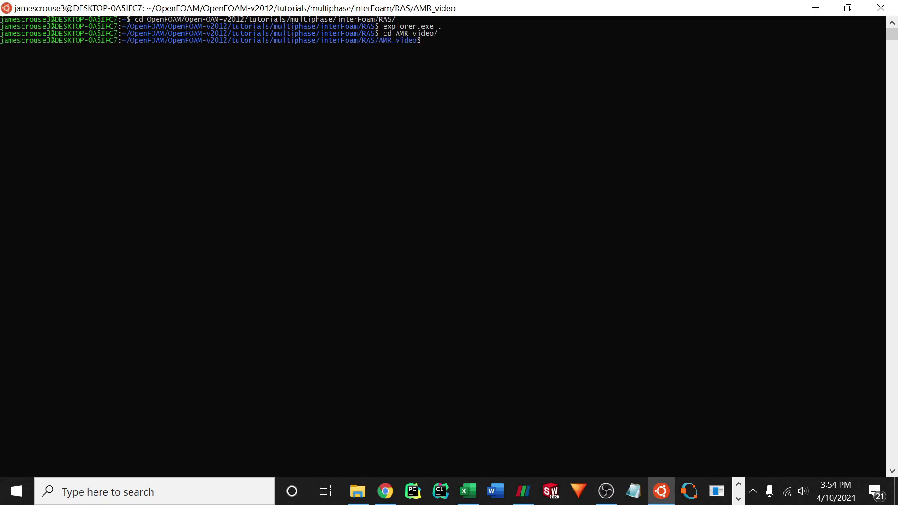
Duplicate the 0.orig folder inside AMR_video by copying and pasting it.
{"action": "left_click", "coordinate": [358, 491]}
{"action": "left_click_drag", "start_coordinate": [718, 133], "coordinate": [484, 52]}
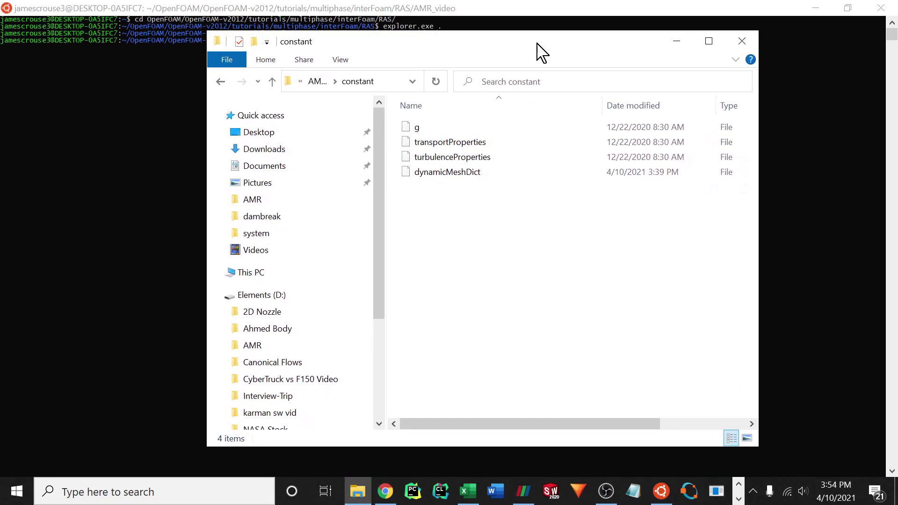
{"action": "left_click", "coordinate": [328, 82]}
{"action": "left_click", "coordinate": [441, 131]}
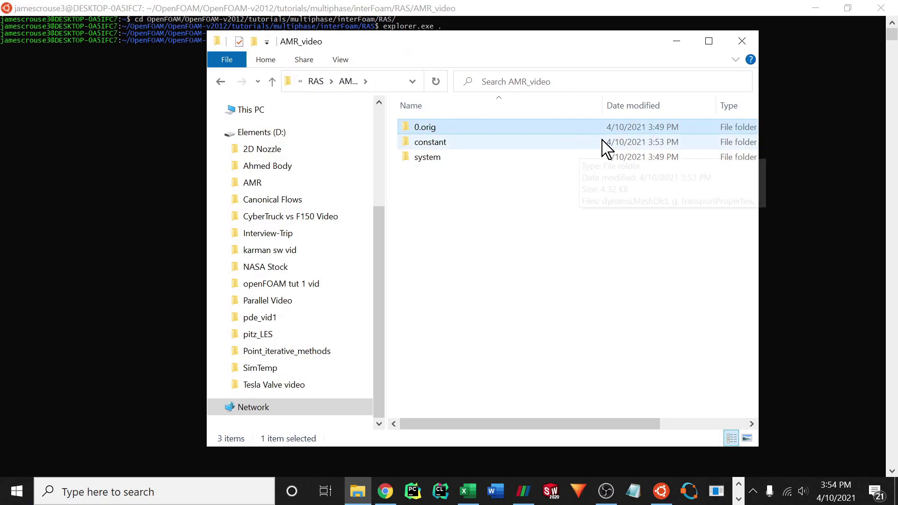
{"action": "key", "text": "ctrl+c"}
{"action": "key", "text": "ctrl+v"}
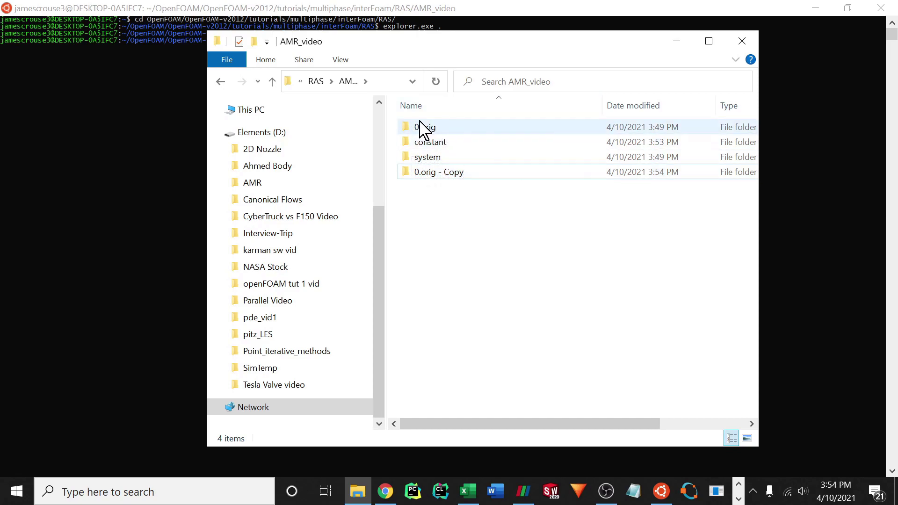
Rename the '0.orig - Copy' folder to 0.
{"action": "left_click", "coordinate": [453, 177]}
{"action": "right_click", "coordinate": [453, 176]}
{"action": "left_click", "coordinate": [515, 427]}
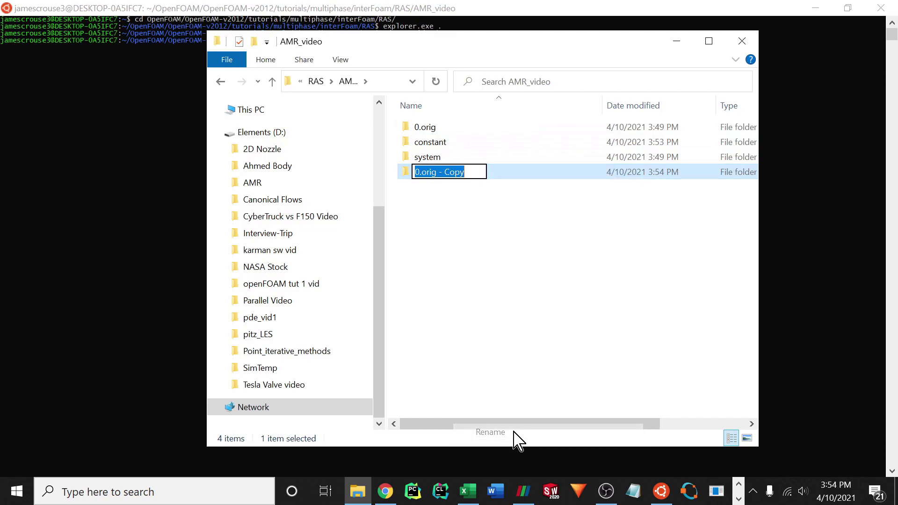
{"action": "type", "text": "0"}
{"action": "left_click", "coordinate": [477, 267]}
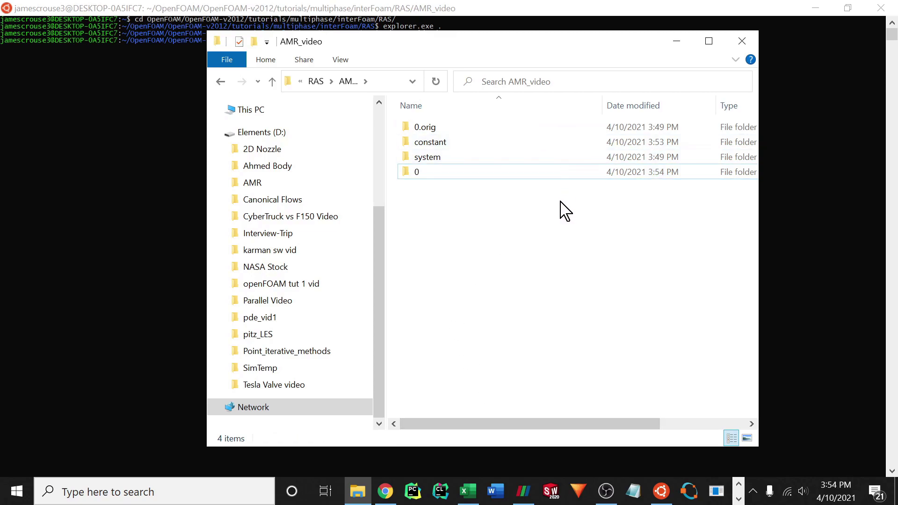
Run blockMesh to build the 2268-cell mesh, then setFields to initialise alpha.water.
{"action": "key", "text": "alt+F4"}
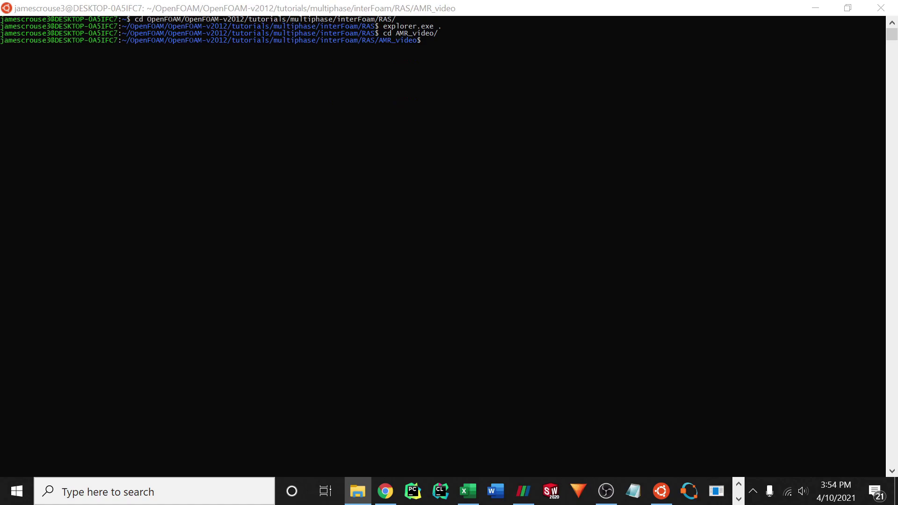
{"action": "left_click", "coordinate": [482, 101]}
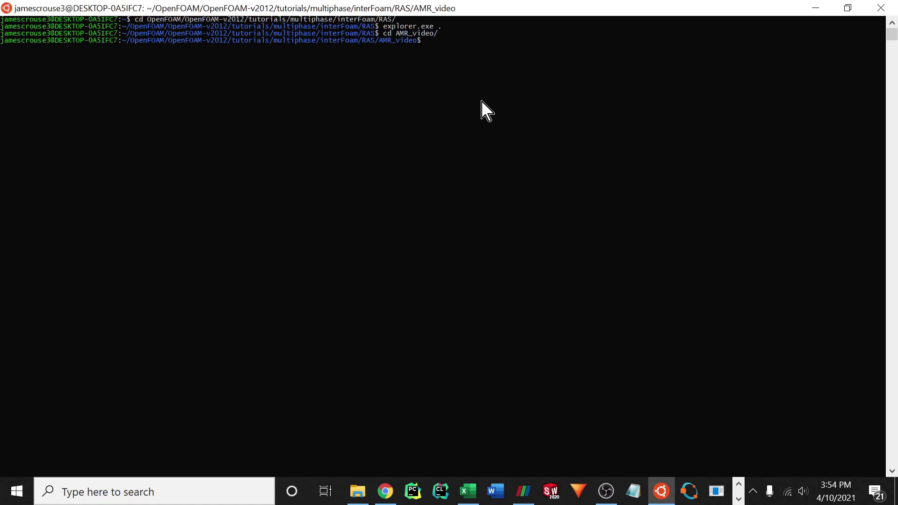
{"action": "type", "text": "blockMesh"}
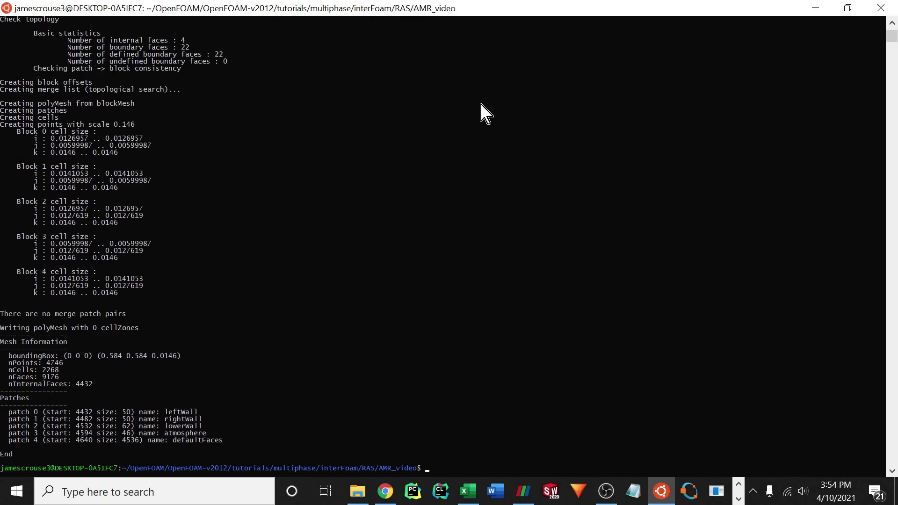
{"action": "left_click", "coordinate": [478, 307]}
{"action": "type", "text": "setFields"}
{"action": "key", "text": "Return"}
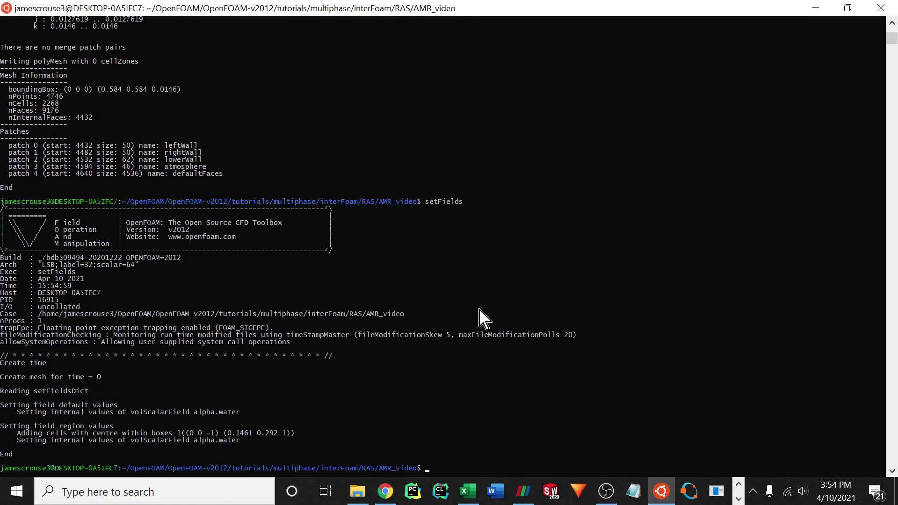
Create an empty results.foam file in AMR_video with the touch command.
{"action": "left_click", "coordinate": [358, 491]}
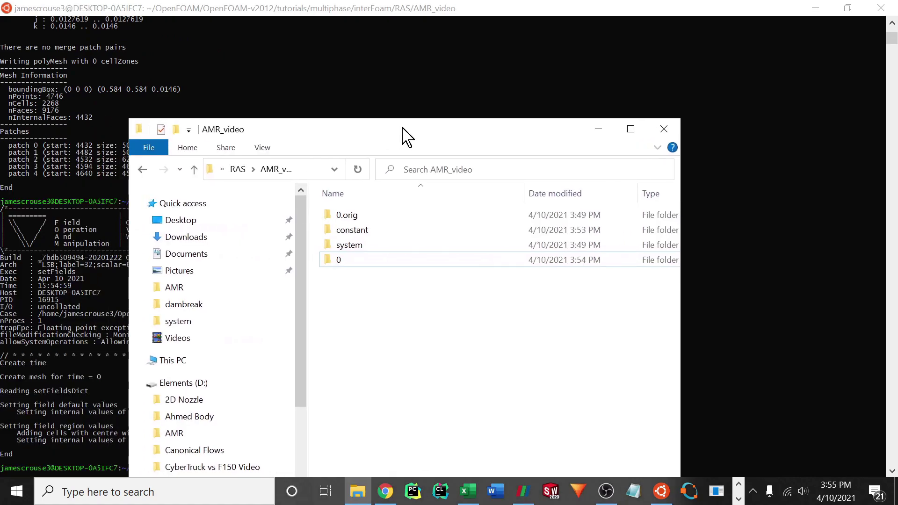
{"action": "left_click_drag", "start_coordinate": [401, 134], "coordinate": [407, 40]}
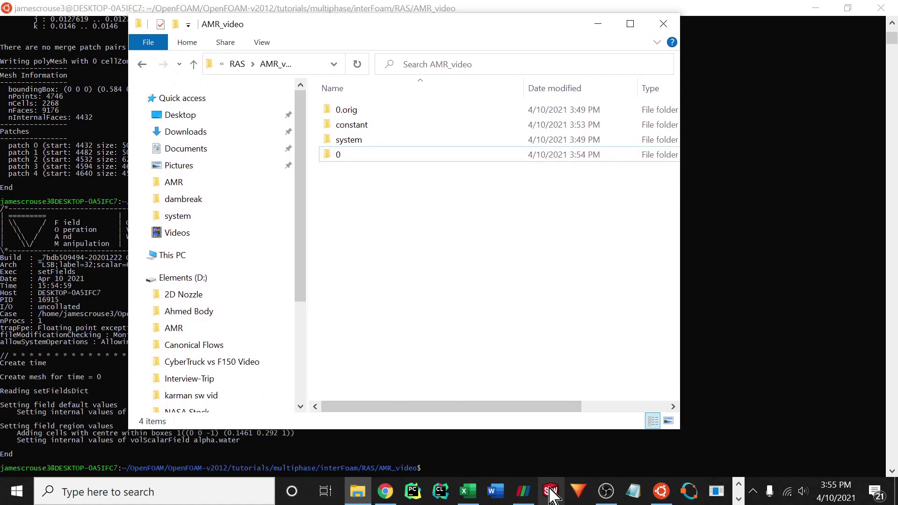
{"action": "left_click", "coordinate": [524, 492]}
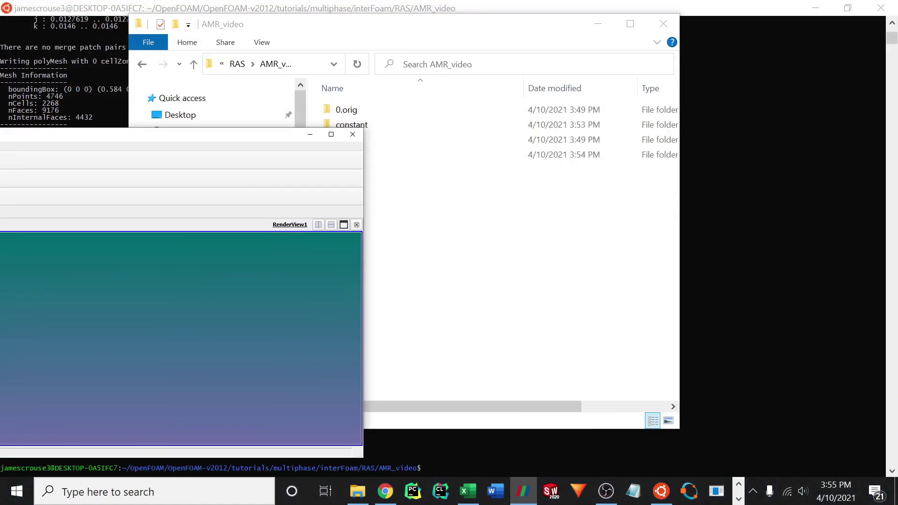
{"action": "left_click", "coordinate": [748, 264]}
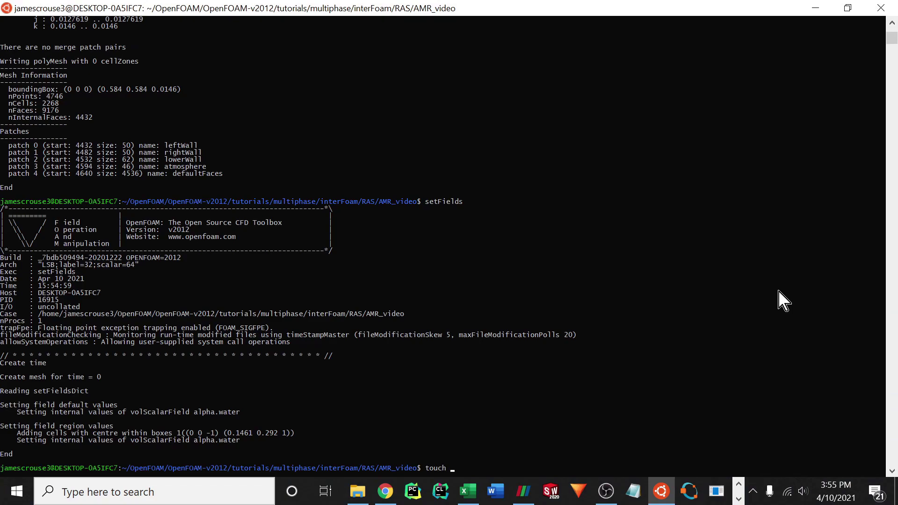
{"action": "type", "text": "touch results.foam"}
{"action": "key", "text": "Return"}
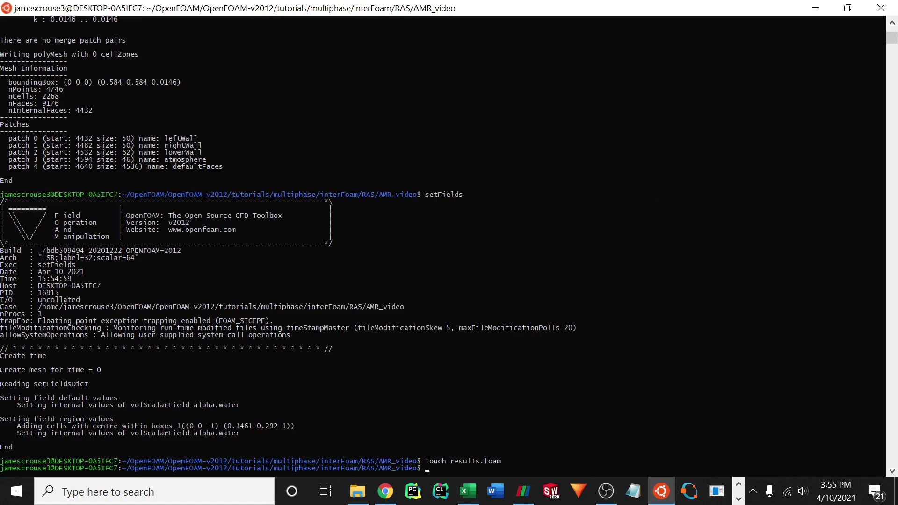
Refresh Explorer to confirm results.foam, check constant's new polyMesh folder, then minimize Explorer.
{"action": "key", "text": "alt+Tab"}
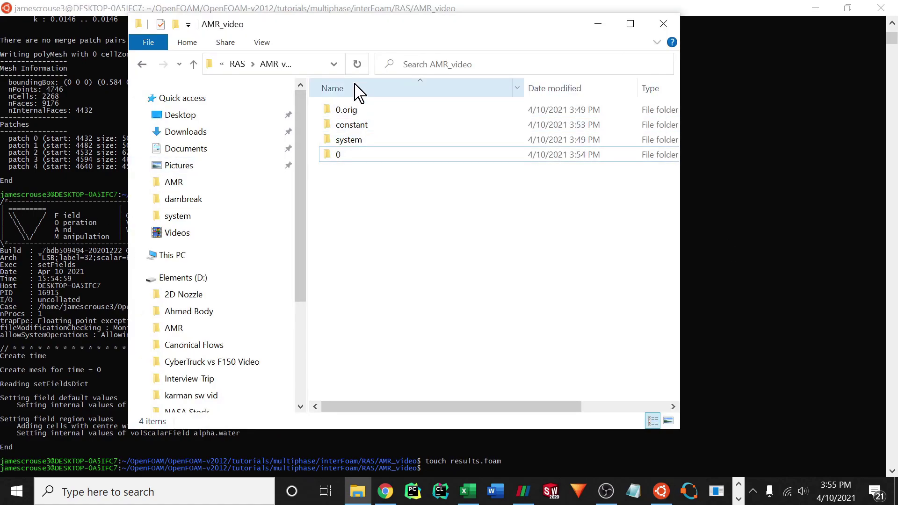
{"action": "left_click", "coordinate": [357, 64]}
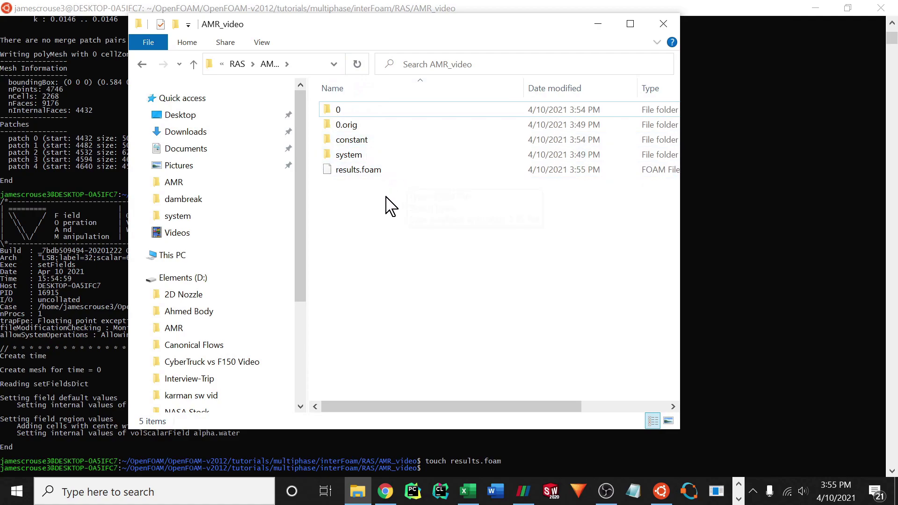
{"action": "double_click", "coordinate": [390, 142]}
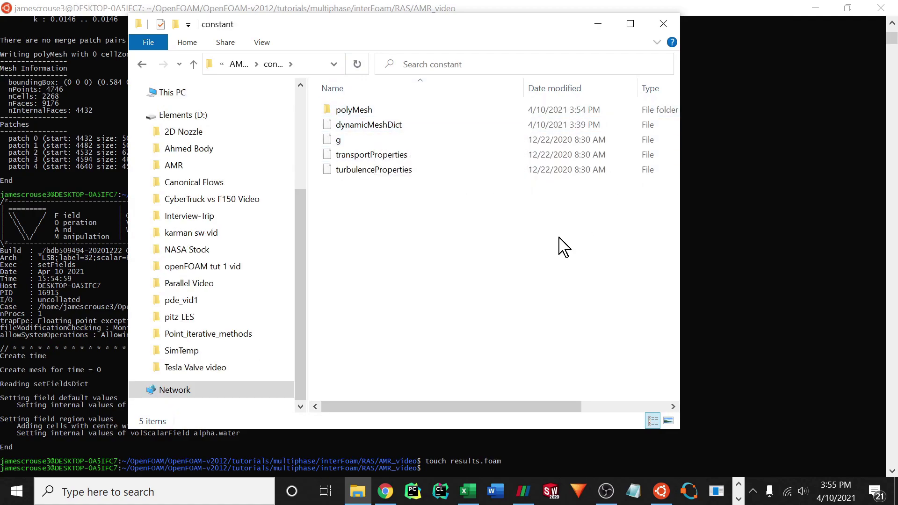
{"action": "key", "text": "alt+Left"}
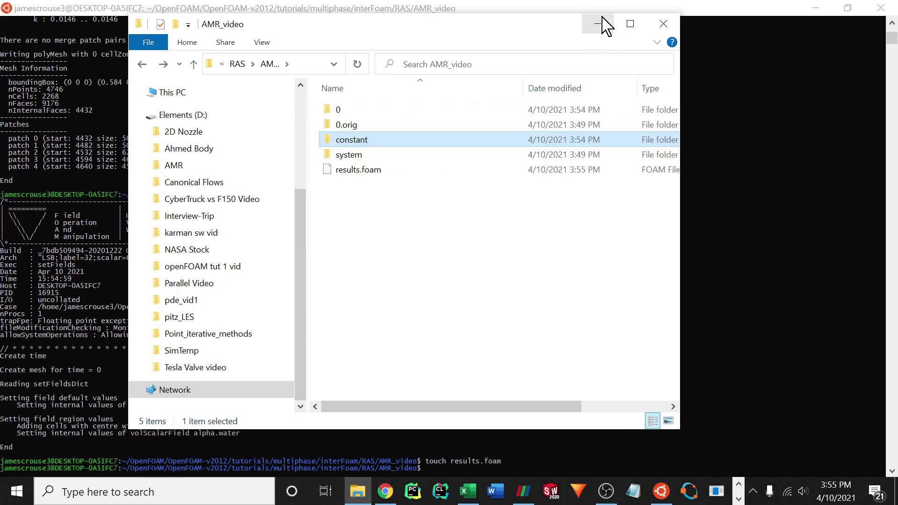
{"action": "left_click", "coordinate": [599, 24]}
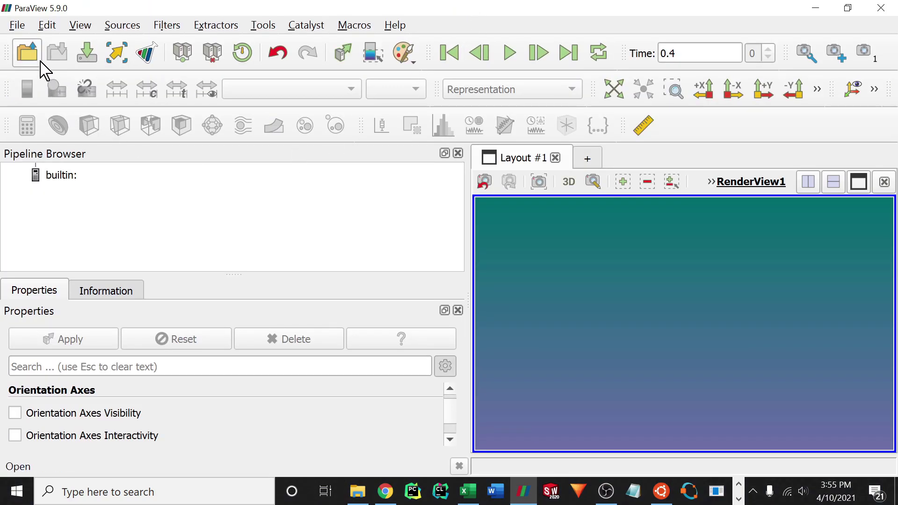
Open RAS/AMR_video/results.foam in ParaView and apply it to render the domain.
{"action": "left_click", "coordinate": [40, 61]}
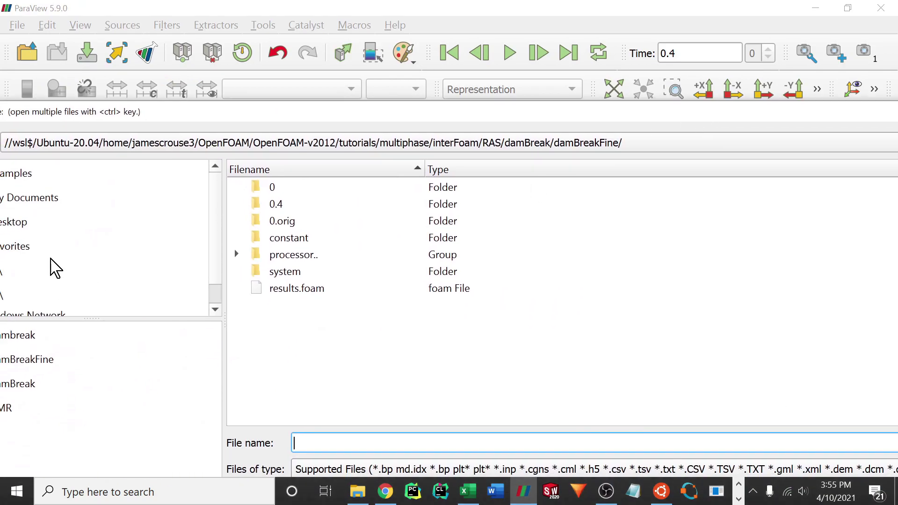
{"action": "left_click_drag", "start_coordinate": [187, 115], "coordinate": [250, 111]}
{"action": "left_click", "coordinate": [296, 141]}
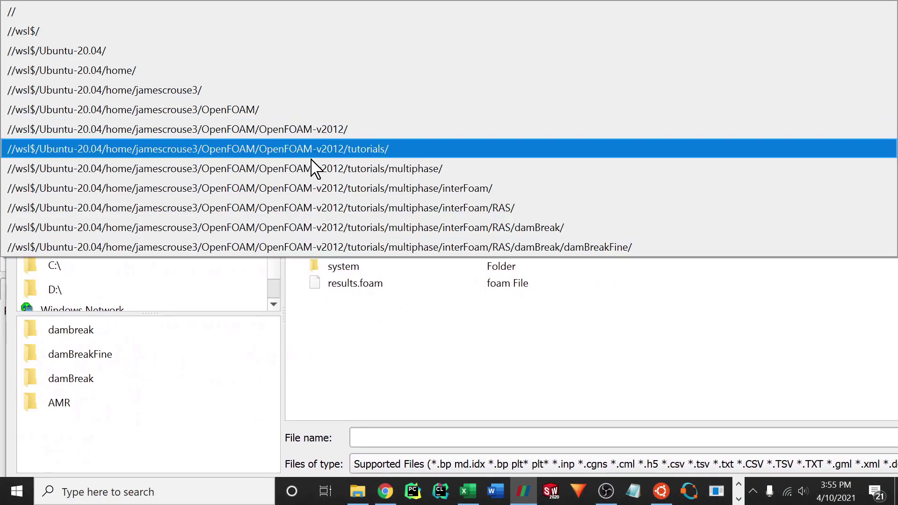
{"action": "left_click", "coordinate": [414, 207]}
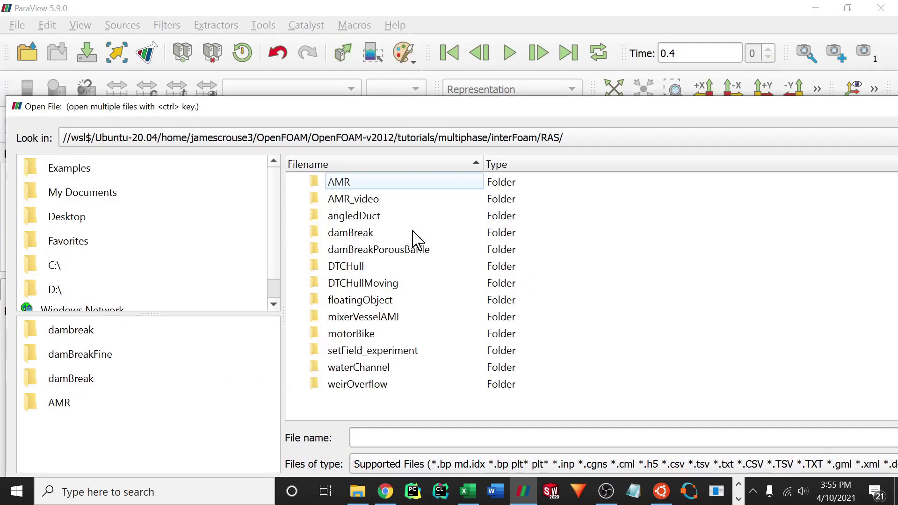
{"action": "left_click", "coordinate": [384, 198]}
{"action": "double_click", "coordinate": [384, 199]}
{"action": "double_click", "coordinate": [374, 254]}
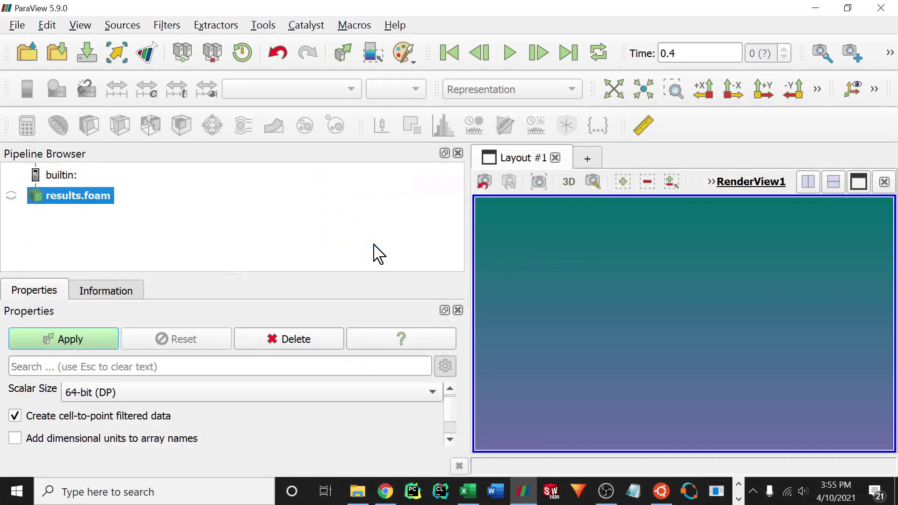
{"action": "left_click", "coordinate": [85, 344]}
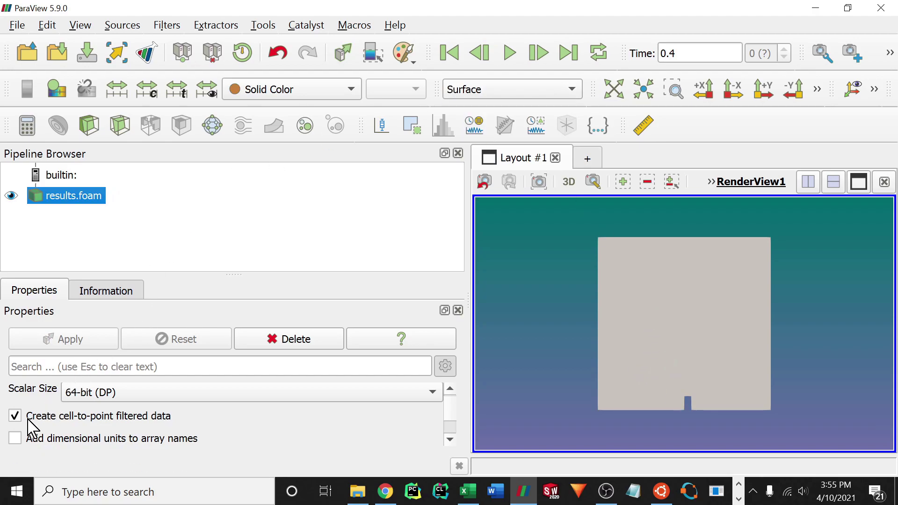
Enlarge the Properties panel and untick Skip Zero Time on the reader.
{"action": "scroll", "coordinate": [50, 427], "scroll_direction": "up", "scroll_amount": 3}
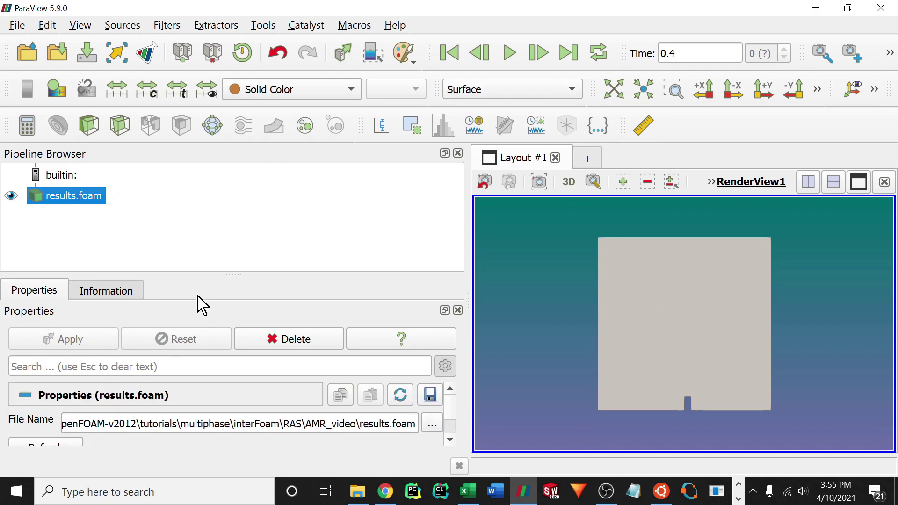
{"action": "left_click_drag", "start_coordinate": [225, 274], "coordinate": [228, 219]}
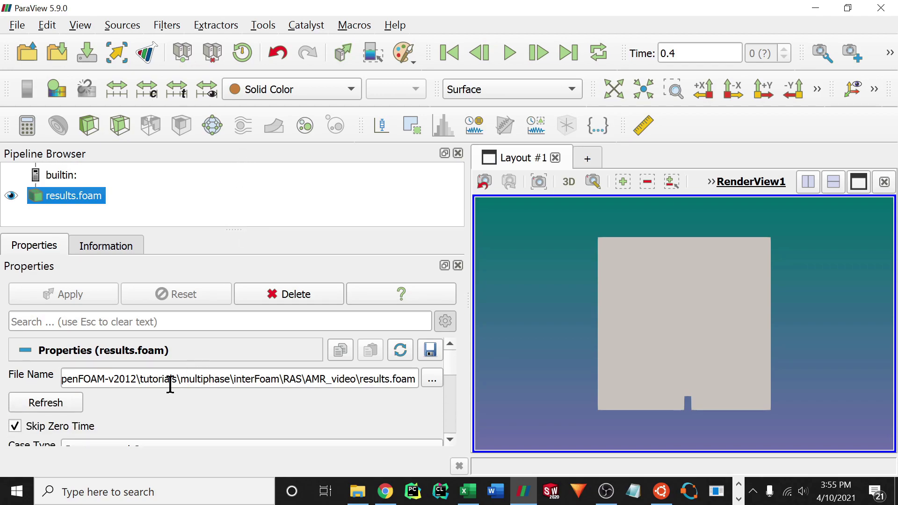
{"action": "left_click", "coordinate": [16, 427]}
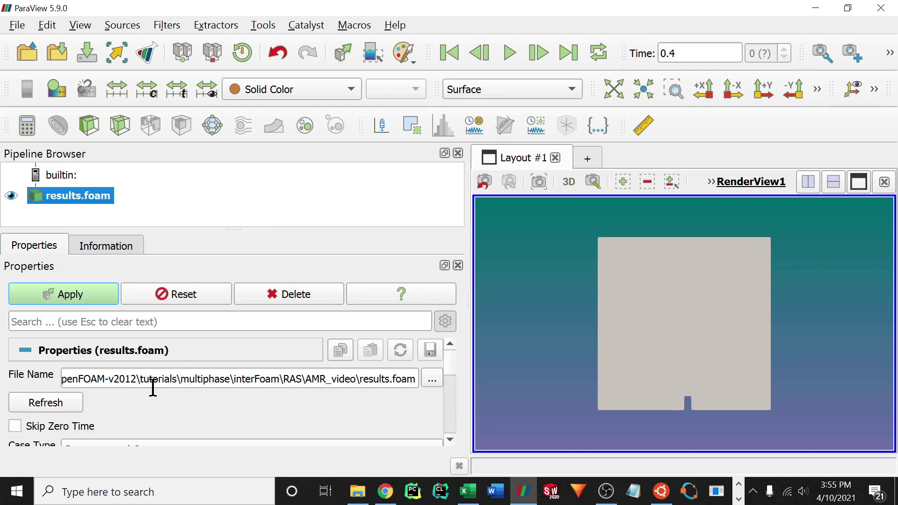
Apply, switch to Surface With Edges, go to time 0 and colour by alpha.water.
{"action": "left_click", "coordinate": [89, 296]}
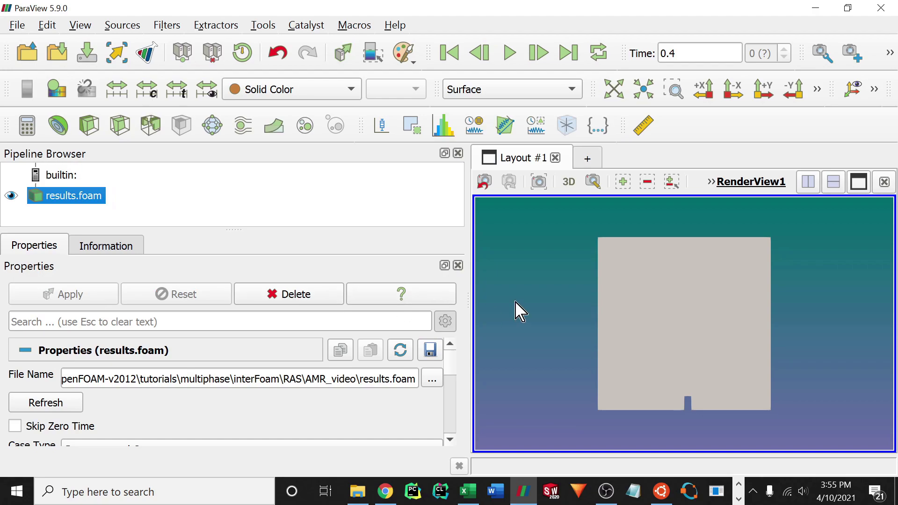
{"action": "left_click", "coordinate": [461, 96]}
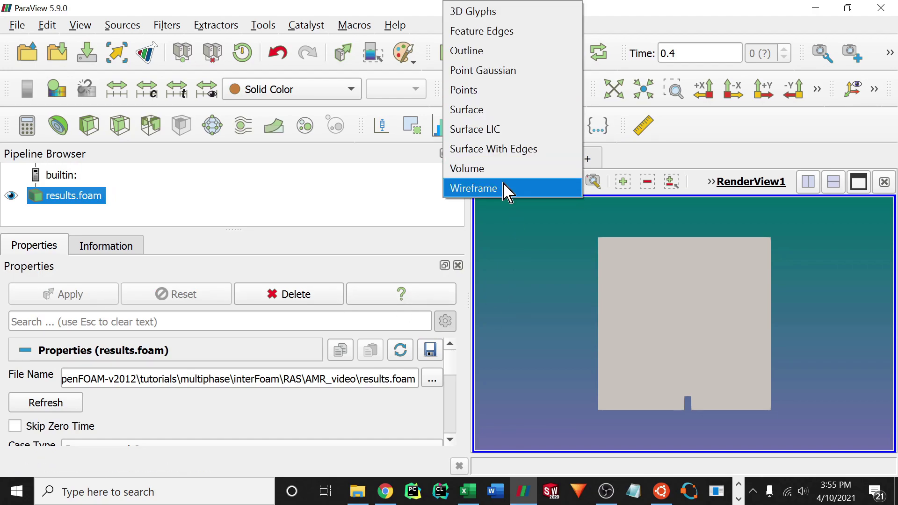
{"action": "left_click", "coordinate": [502, 150]}
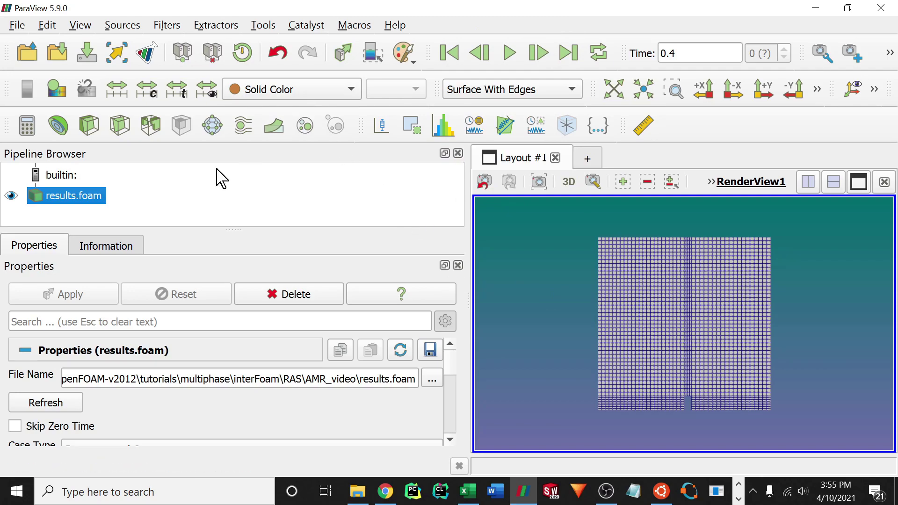
{"action": "left_click", "coordinate": [457, 58]}
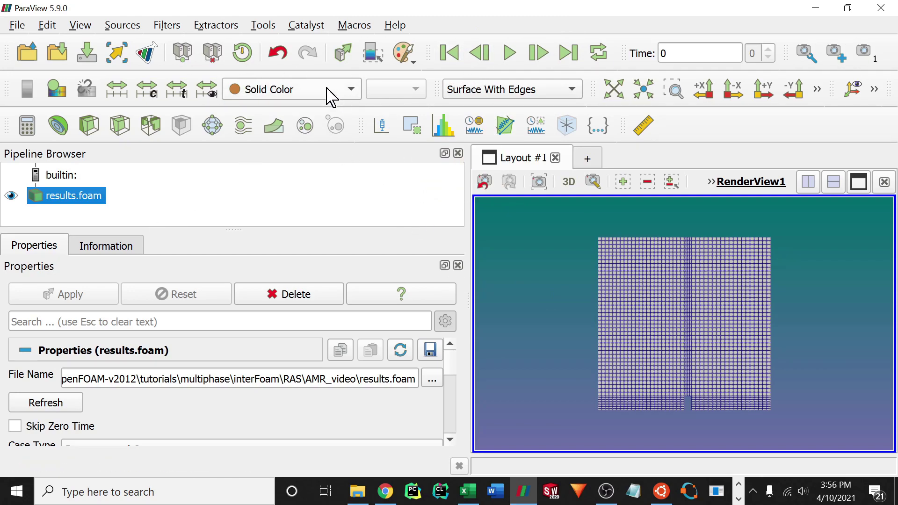
{"action": "left_click", "coordinate": [331, 92]}
{"action": "left_click", "coordinate": [328, 128]}
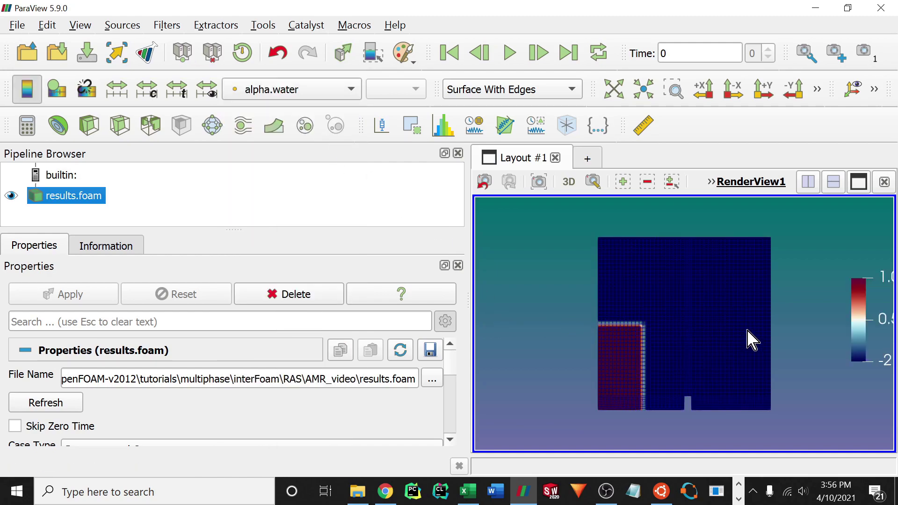
{"action": "left_click_drag", "start_coordinate": [750, 341], "coordinate": [725, 341]}
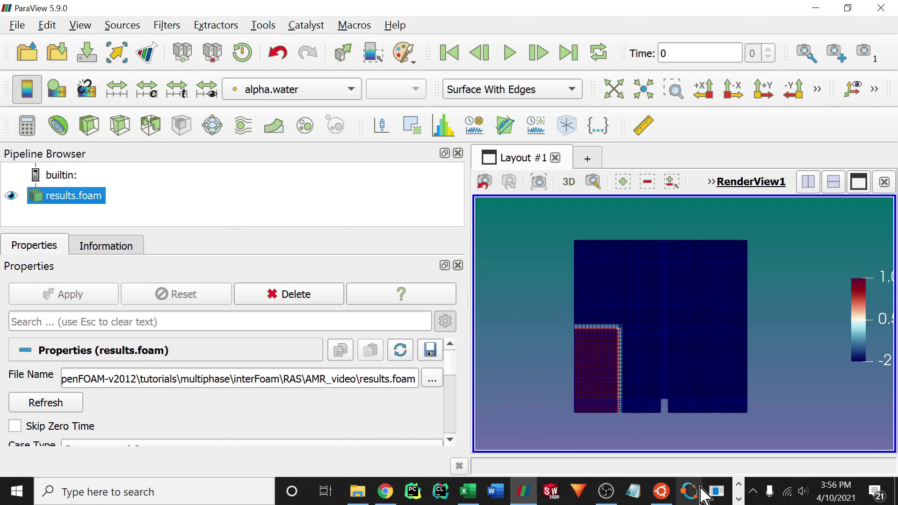
Run interFoam in the terminal and stop it with Ctrl+C near 0.074 s.
{"action": "left_click", "coordinate": [660, 492]}
{"action": "left_click", "coordinate": [521, 398]}
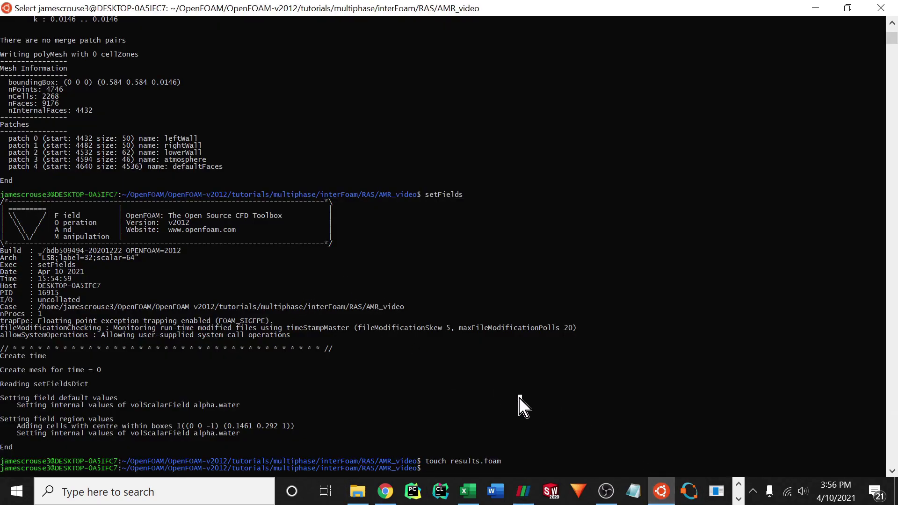
{"action": "type", "text": "in"}
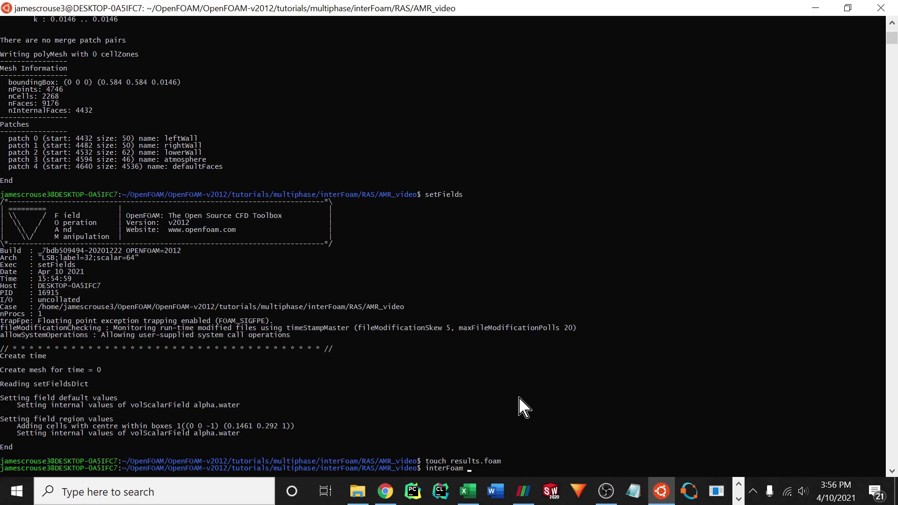
{"action": "type", "text": "terFoam"}
{"action": "key", "text": "Return"}
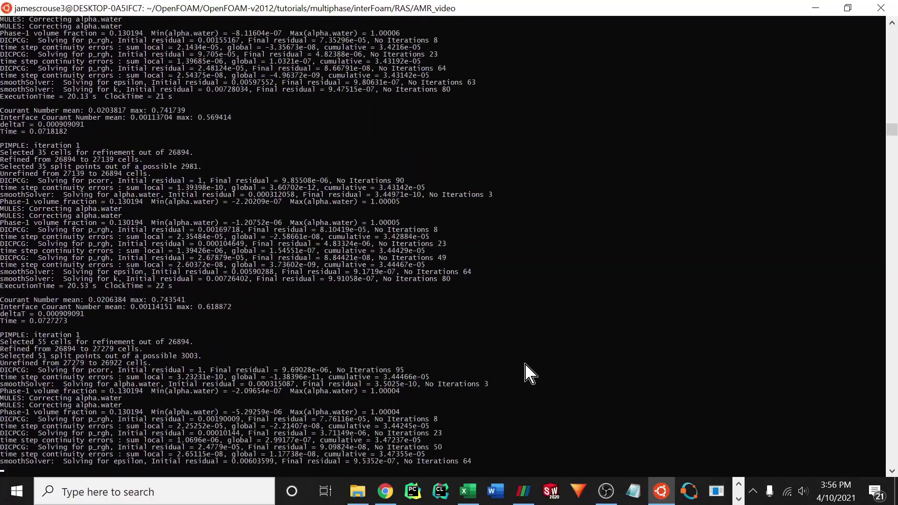
{"action": "key", "text": "ctrl+c"}
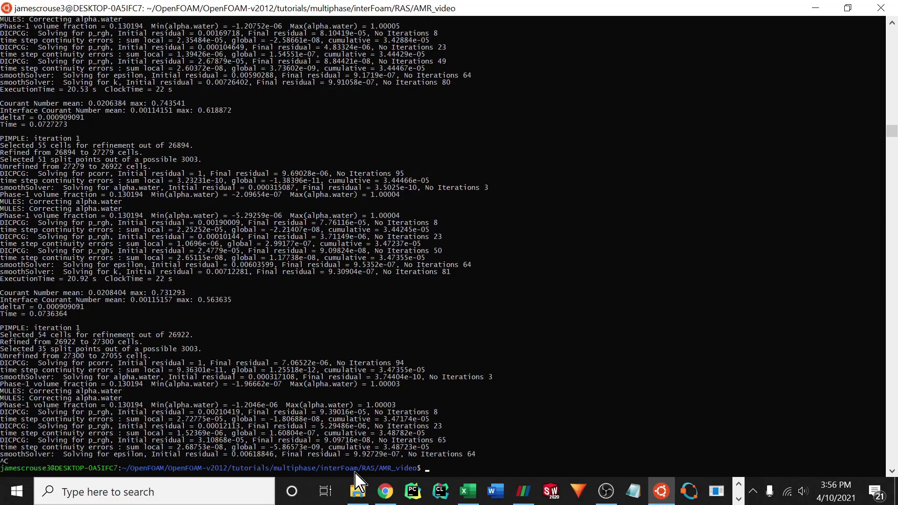
Refresh the AMR_video folder to show time folders 0.01–0.07, then return to ParaView.
{"action": "left_click", "coordinate": [358, 491]}
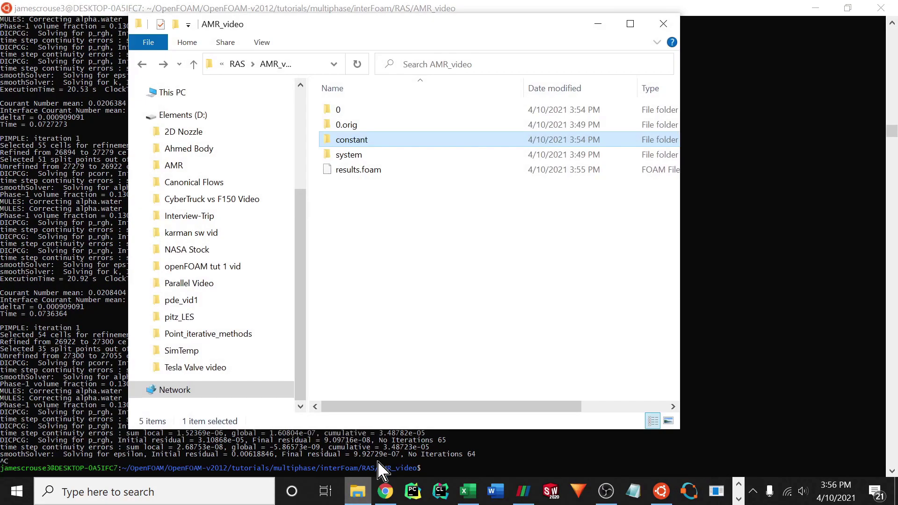
{"action": "left_click", "coordinate": [359, 65]}
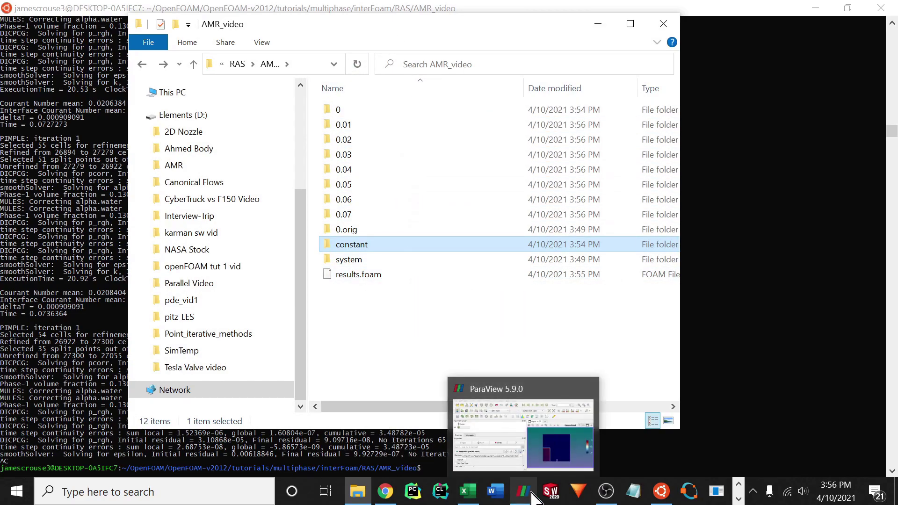
{"action": "left_click", "coordinate": [511, 419]}
Reload the case, jump to time 0.07 and display Wireframe, zooming to inspect the refined interface.
{"action": "left_click", "coordinate": [68, 405]}
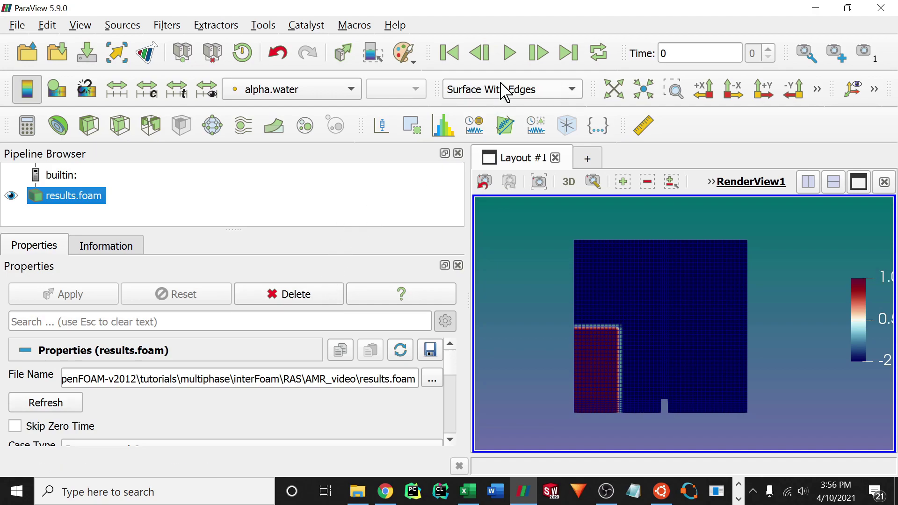
{"action": "left_click", "coordinate": [576, 60]}
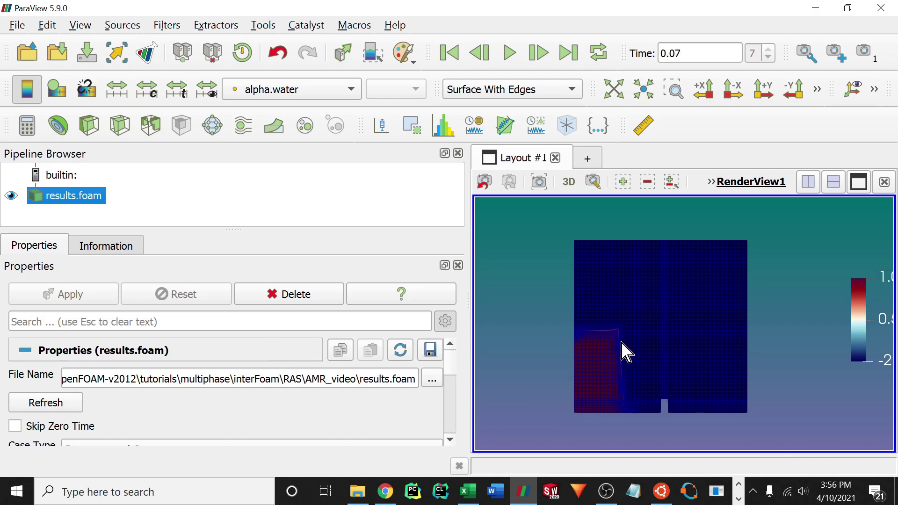
{"action": "left_click", "coordinate": [461, 90]}
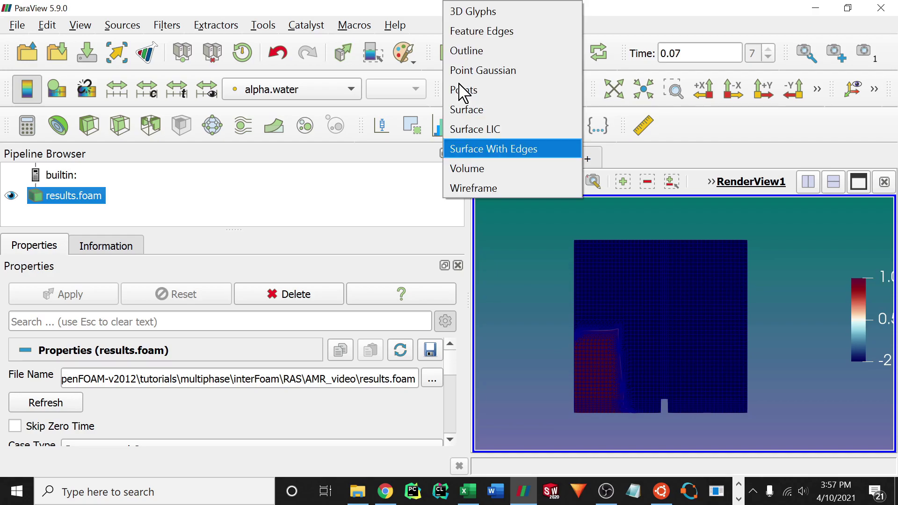
{"action": "left_click", "coordinate": [481, 187]}
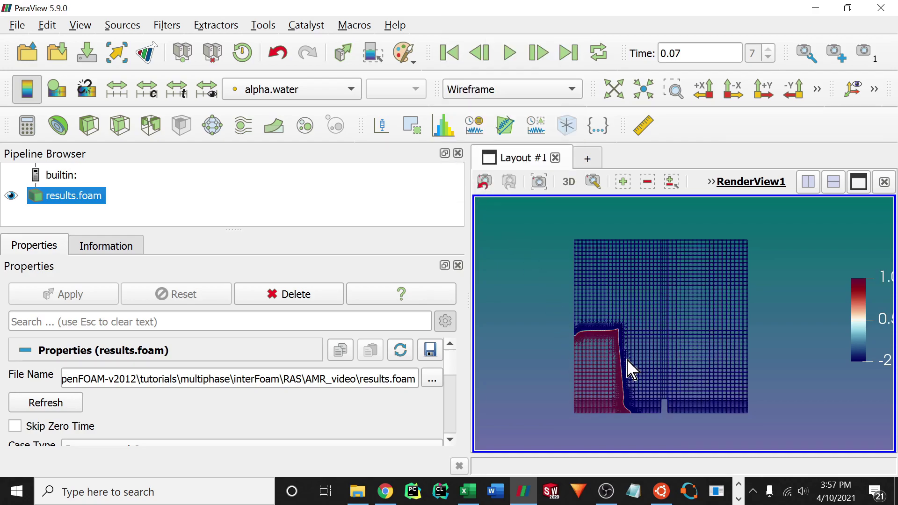
{"action": "scroll", "coordinate": [629, 421], "scroll_direction": "up", "scroll_amount": 5}
{"action": "scroll", "coordinate": [706, 337], "scroll_direction": "down", "scroll_amount": 5}
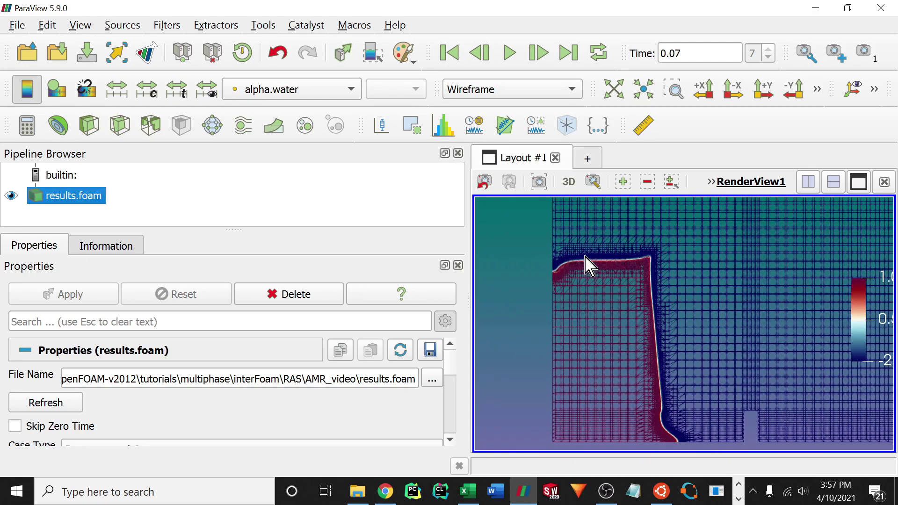
{"action": "scroll", "coordinate": [597, 383], "scroll_direction": "up", "scroll_amount": 8}
{"action": "scroll", "coordinate": [597, 381], "scroll_direction": "down", "scroll_amount": 5}
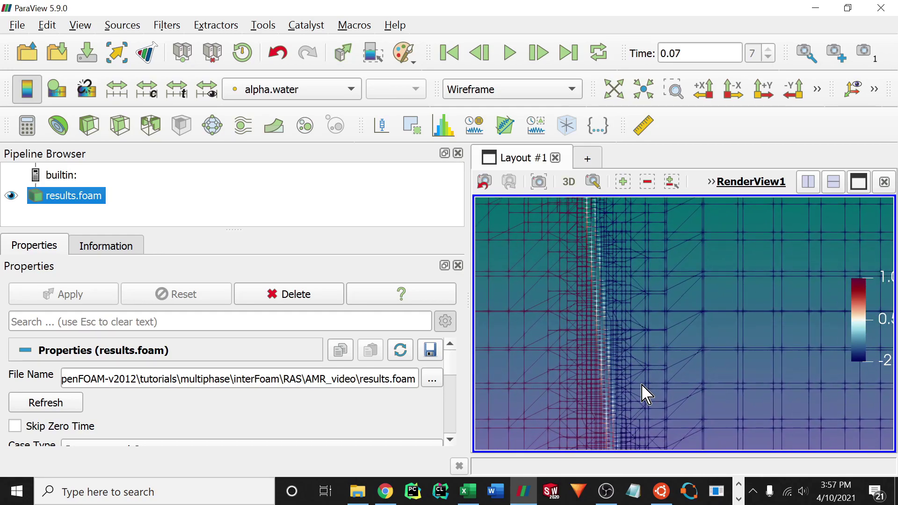
{"action": "scroll", "coordinate": [666, 328], "scroll_direction": "down", "scroll_amount": 5}
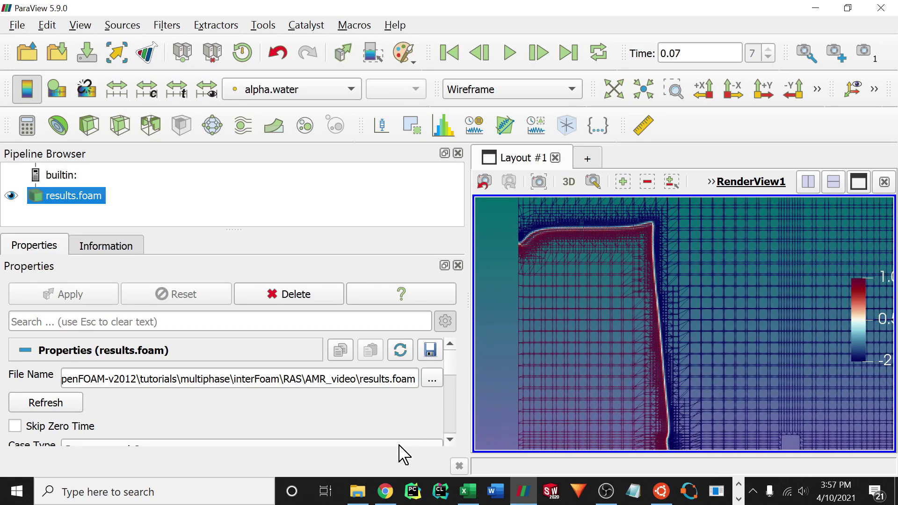
Open constant/dynamicMeshDict in Notepad and read its alpha.water refinement coefficients, including maxRefinement 3.
{"action": "left_click", "coordinate": [357, 491]}
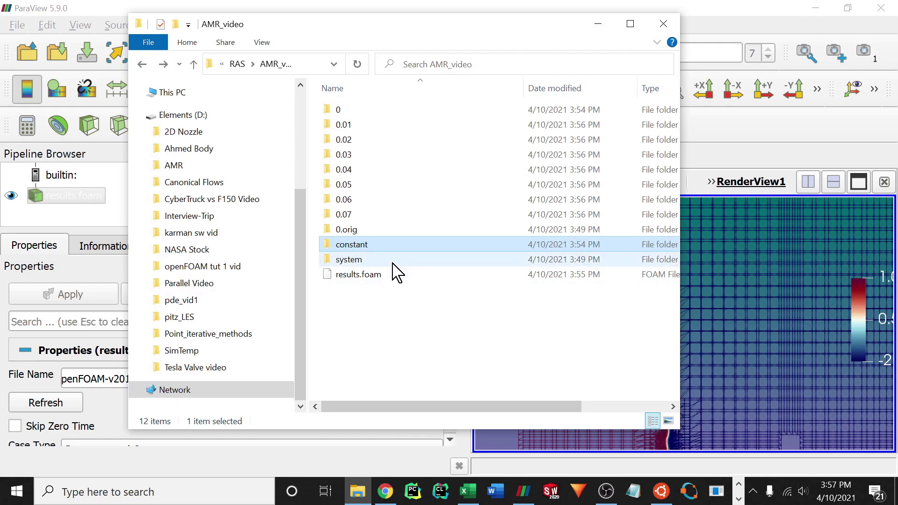
{"action": "double_click", "coordinate": [384, 246]}
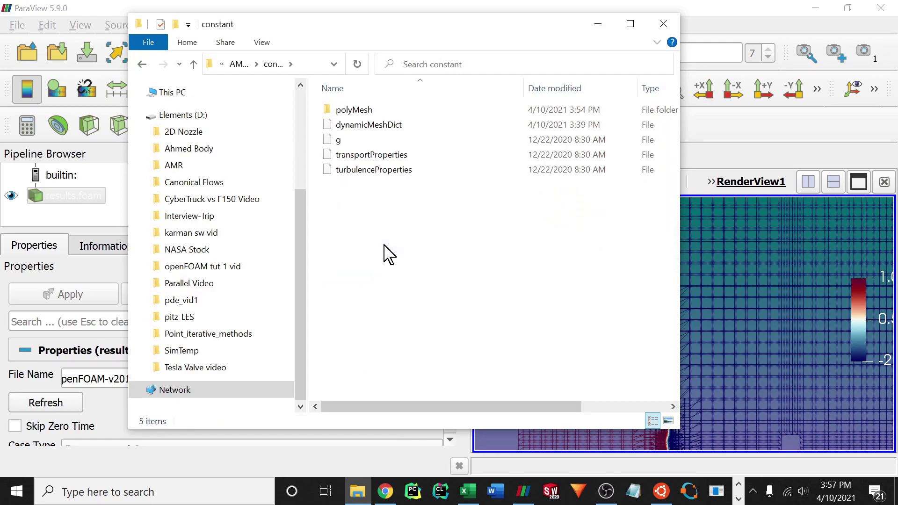
{"action": "left_click_drag", "start_coordinate": [383, 226], "coordinate": [380, 117]}
{"action": "left_click", "coordinate": [440, 292]}
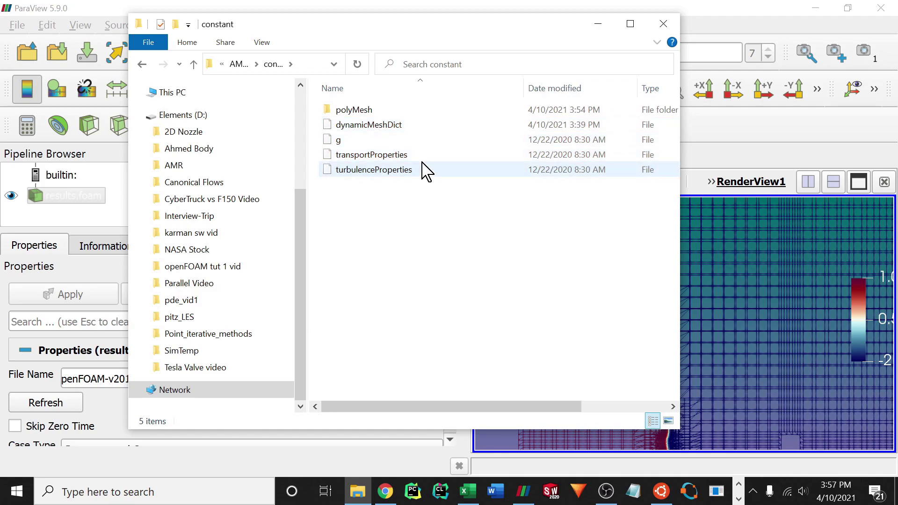
{"action": "double_click", "coordinate": [421, 126]}
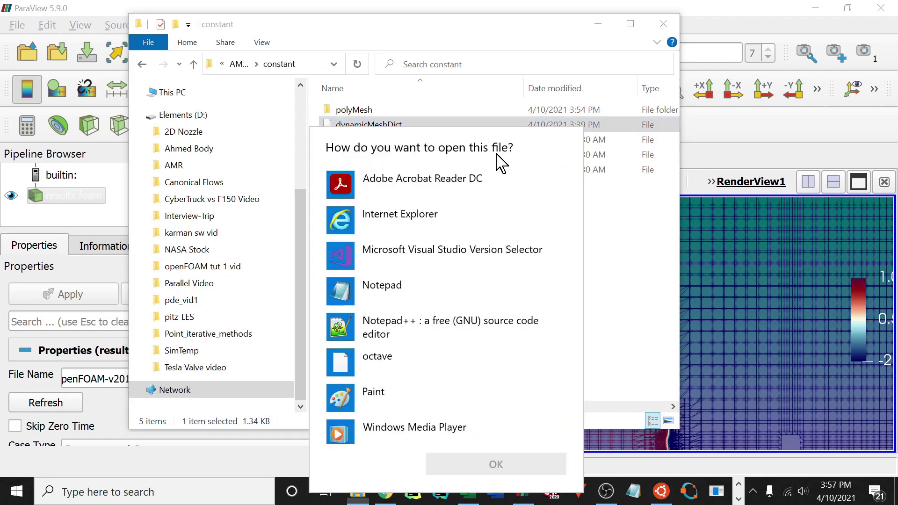
{"action": "double_click", "coordinate": [450, 294]}
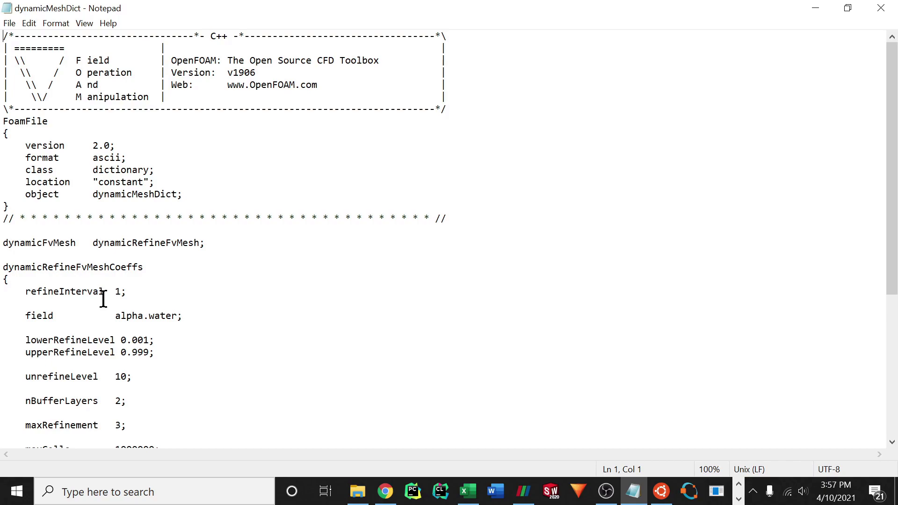
{"action": "scroll", "coordinate": [103, 297], "scroll_direction": "down", "scroll_amount": 1}
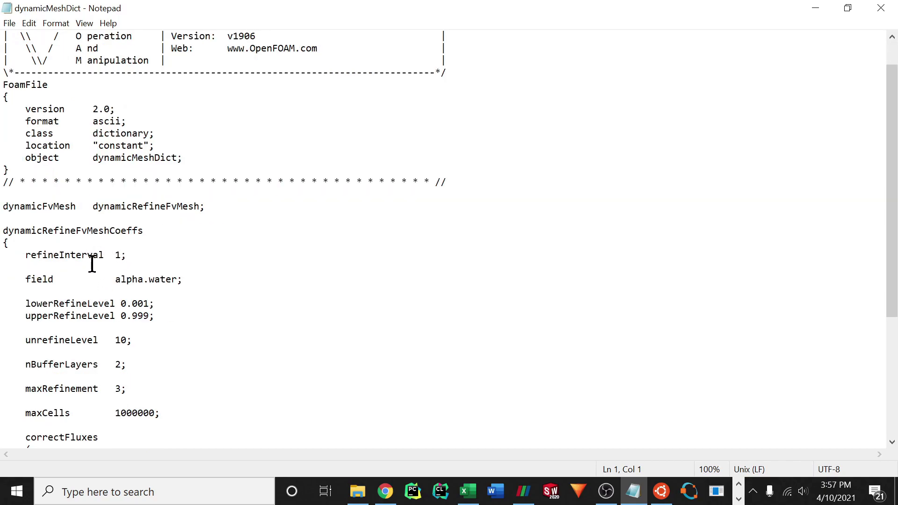
{"action": "scroll", "coordinate": [190, 273], "scroll_direction": "down", "scroll_amount": 1}
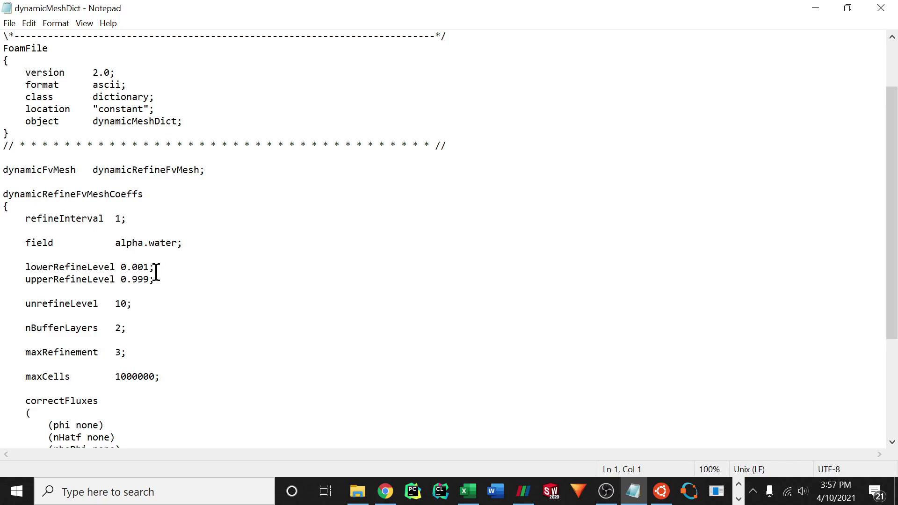
{"action": "scroll", "coordinate": [117, 291], "scroll_direction": "down", "scroll_amount": 1}
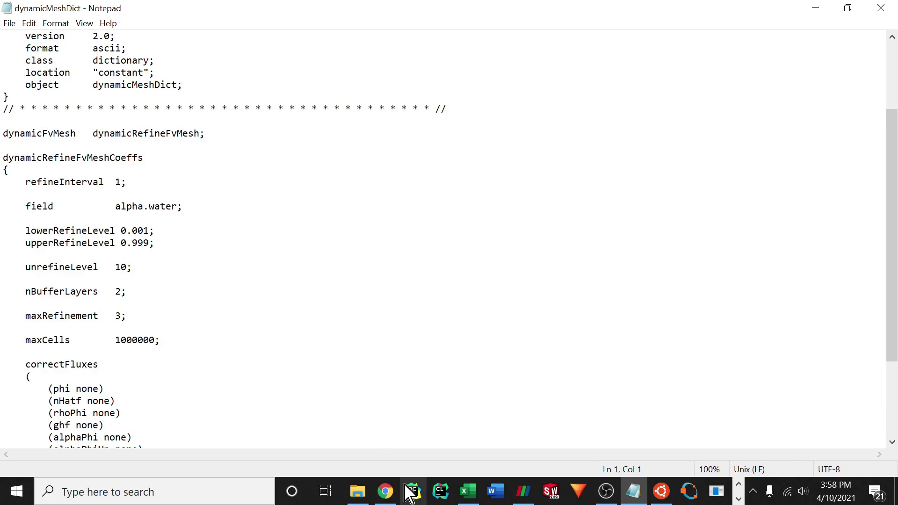
Colour the ParaView wireframe mesh by cellLevel.
{"action": "mouse_move", "coordinate": [639, 495]}
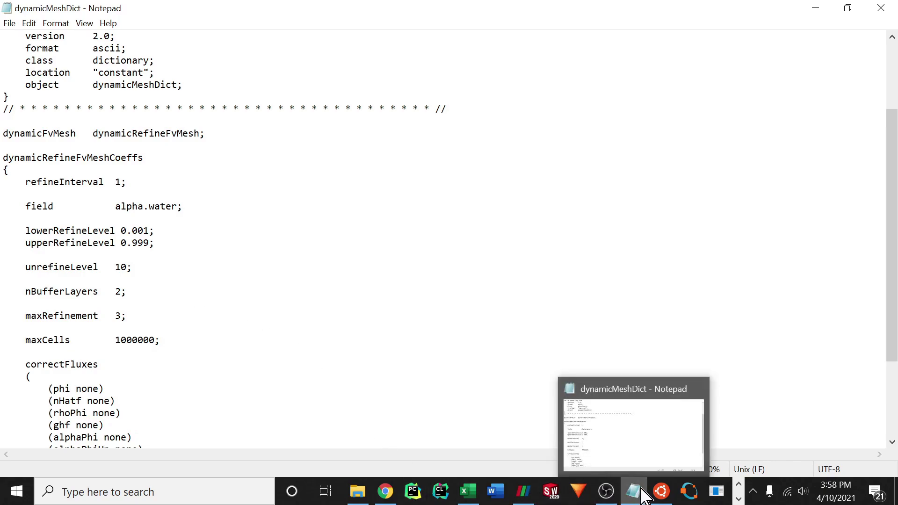
{"action": "left_click", "coordinate": [524, 491]}
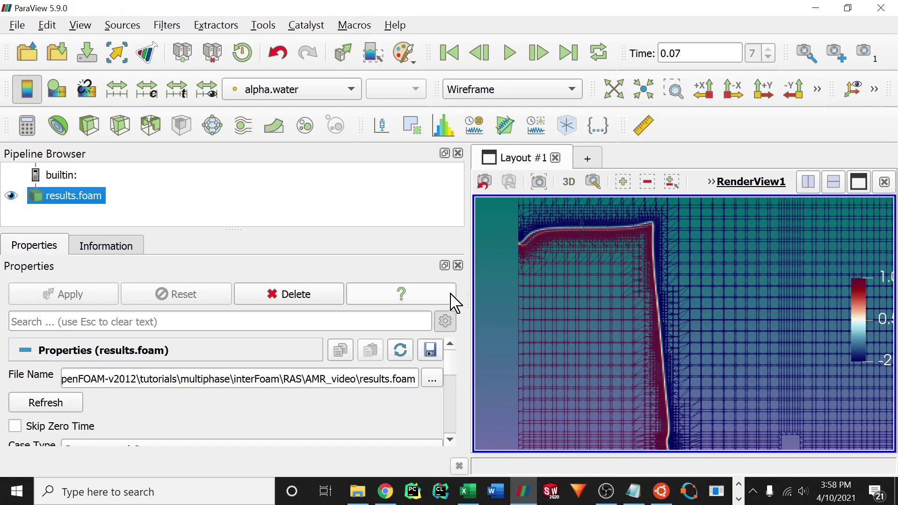
{"action": "left_click", "coordinate": [328, 90]}
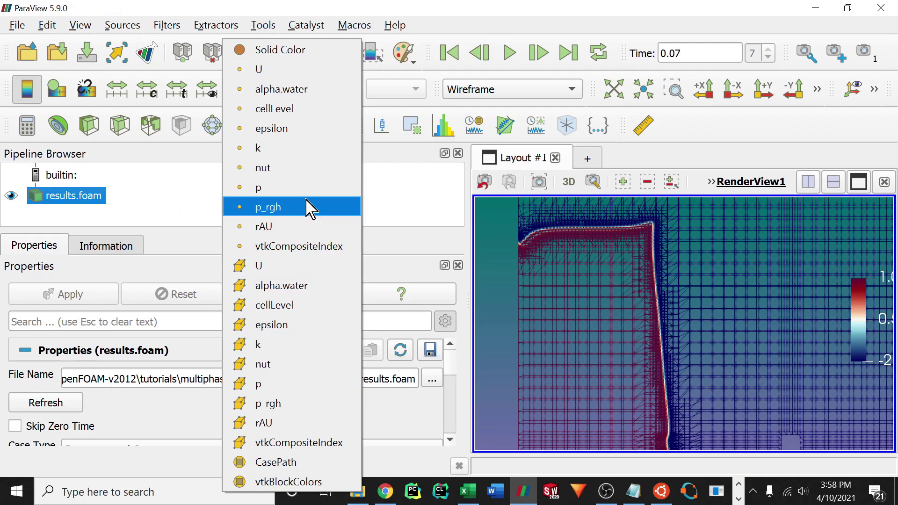
{"action": "left_click", "coordinate": [310, 110]}
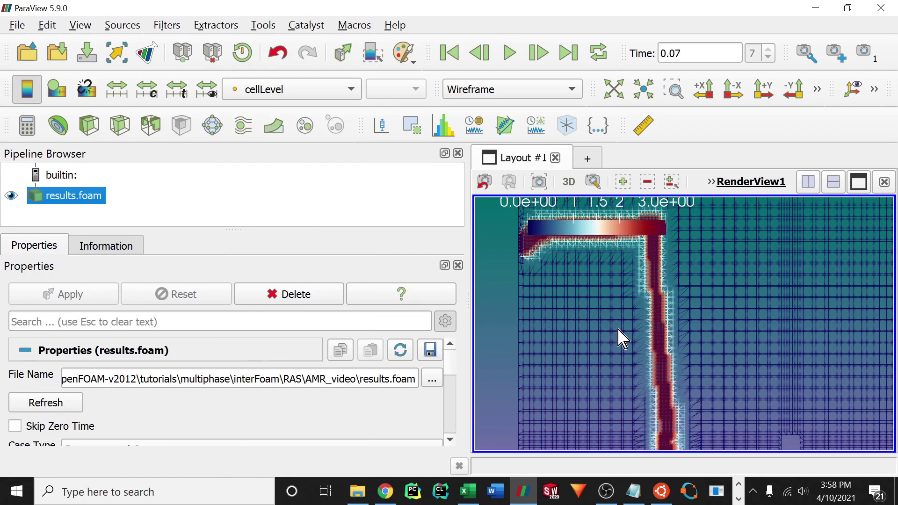
Place the vertical 0–3 cellLevel legend at the left, zoom in, and return to dynamicMeshDict.
{"action": "scroll", "coordinate": [638, 317], "scroll_direction": "down", "scroll_amount": 4}
{"action": "left_click_drag", "start_coordinate": [611, 216], "coordinate": [494, 294]}
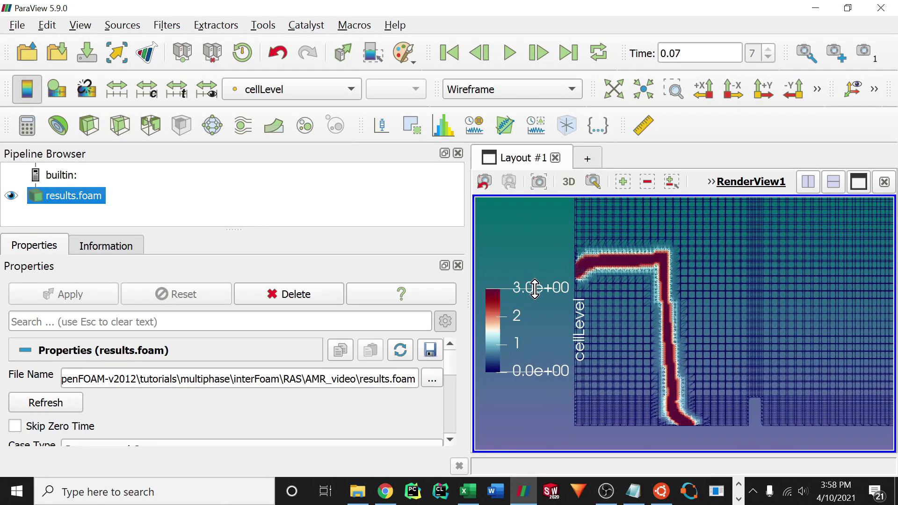
{"action": "scroll", "coordinate": [648, 289], "scroll_direction": "up", "scroll_amount": 2}
{"action": "scroll", "coordinate": [674, 393], "scroll_direction": "up", "scroll_amount": 3}
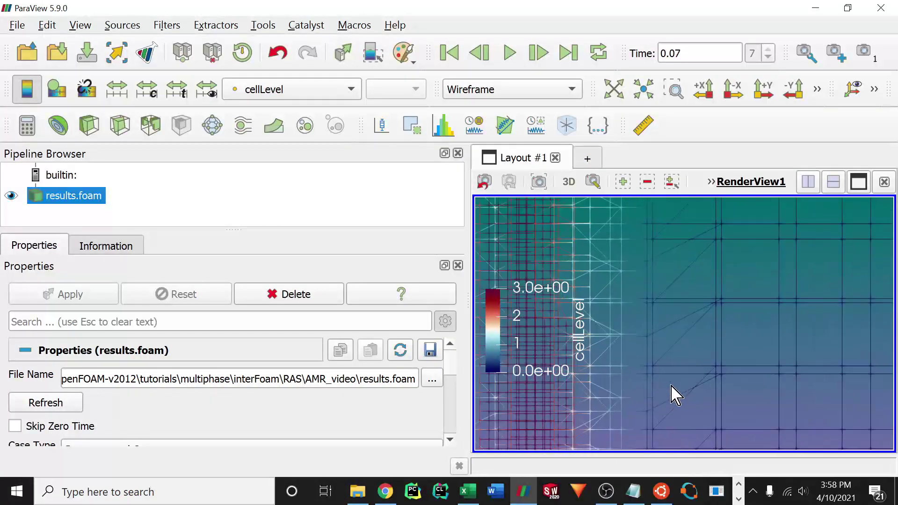
{"action": "scroll", "coordinate": [685, 367], "scroll_direction": "up", "scroll_amount": 3}
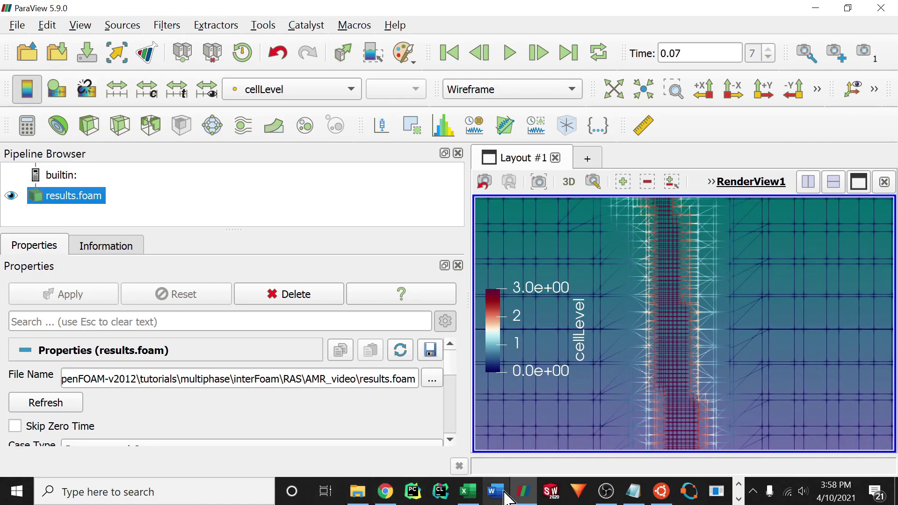
{"action": "left_click", "coordinate": [633, 492]}
{"action": "scroll", "coordinate": [354, 305], "scroll_direction": "down", "scroll_amount": 2}
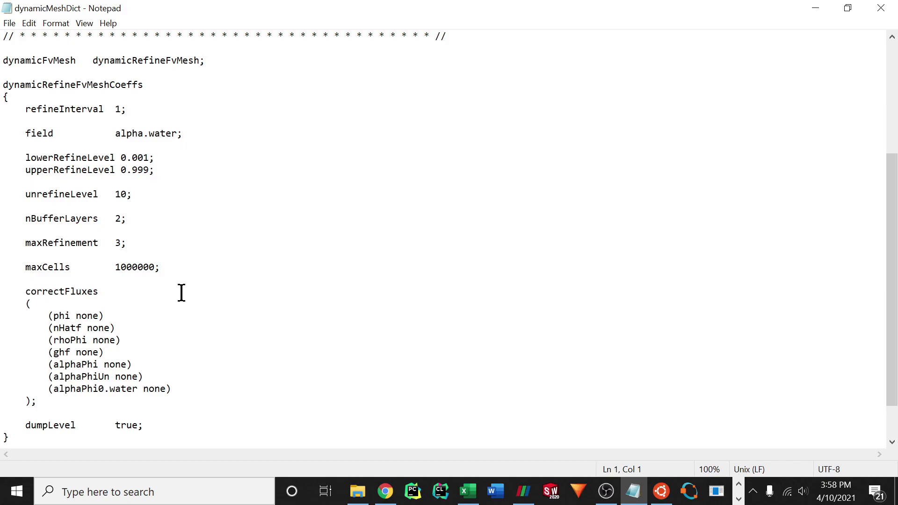
Scroll to the end of dynamicMeshDict to check nBufferLayers 2, maxCells 1000000 and dumpLevel true.
{"action": "scroll", "coordinate": [182, 293], "scroll_direction": "down", "scroll_amount": 1}
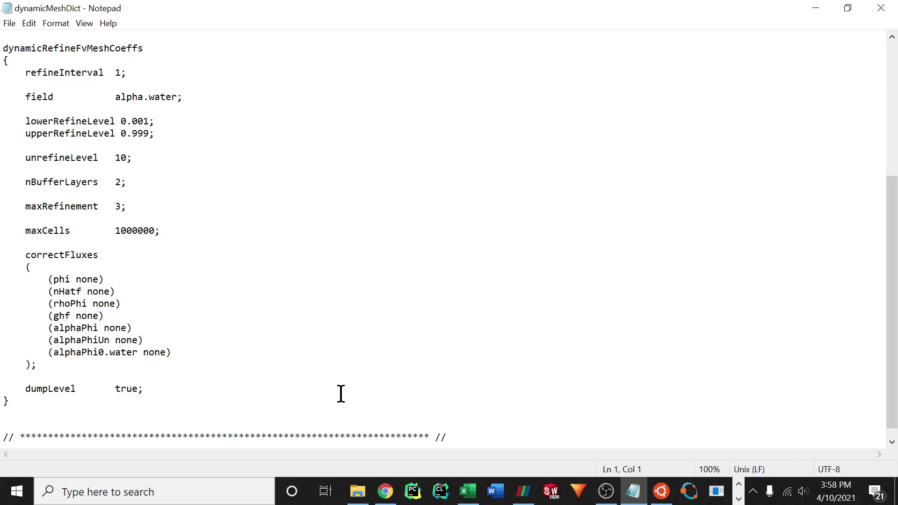
Zoom out to the whole cellLevel-coloured mesh, tilt it in 3D, then rotate back face-on.
{"action": "left_click", "coordinate": [521, 490]}
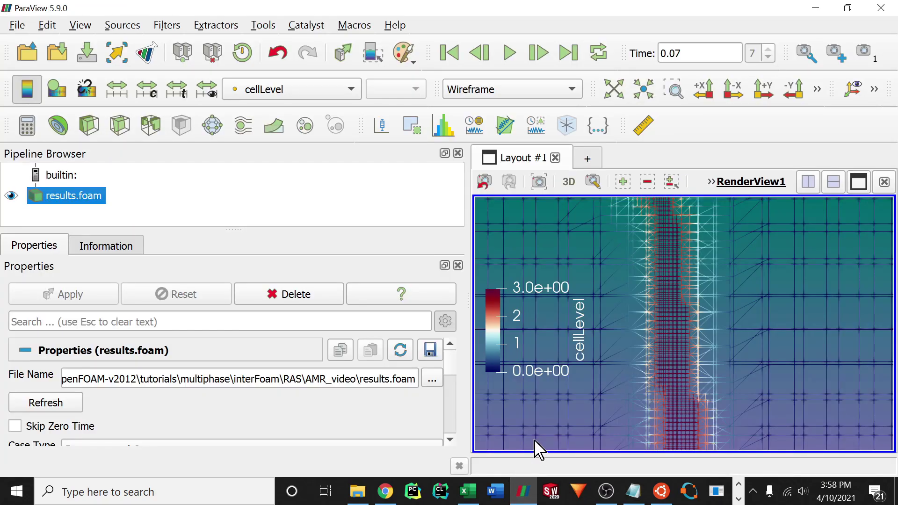
{"action": "scroll", "coordinate": [645, 351], "scroll_direction": "down", "scroll_amount": 5}
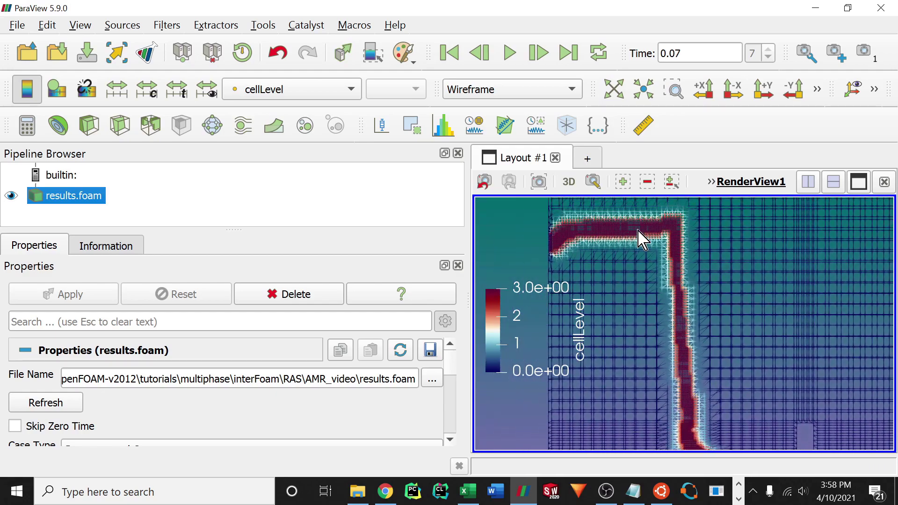
{"action": "scroll", "coordinate": [676, 341], "scroll_direction": "down", "scroll_amount": 3}
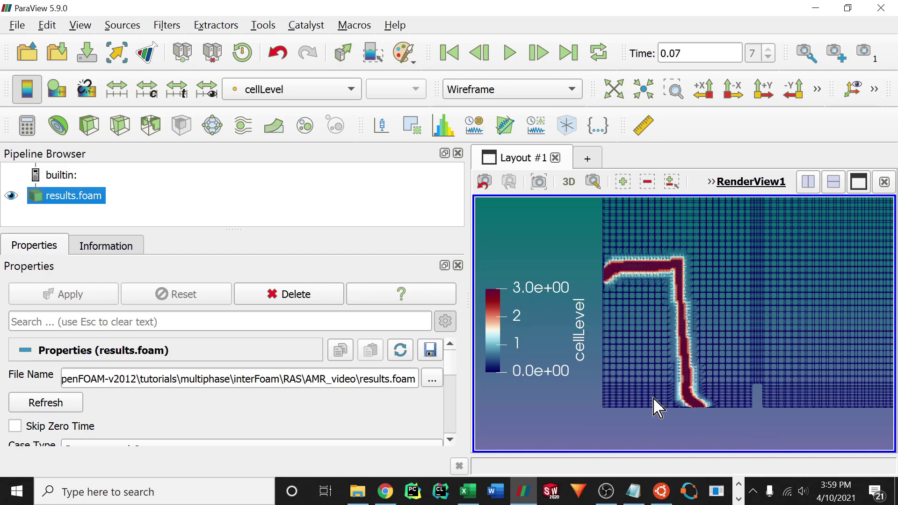
{"action": "scroll", "coordinate": [668, 381], "scroll_direction": "down", "scroll_amount": 5}
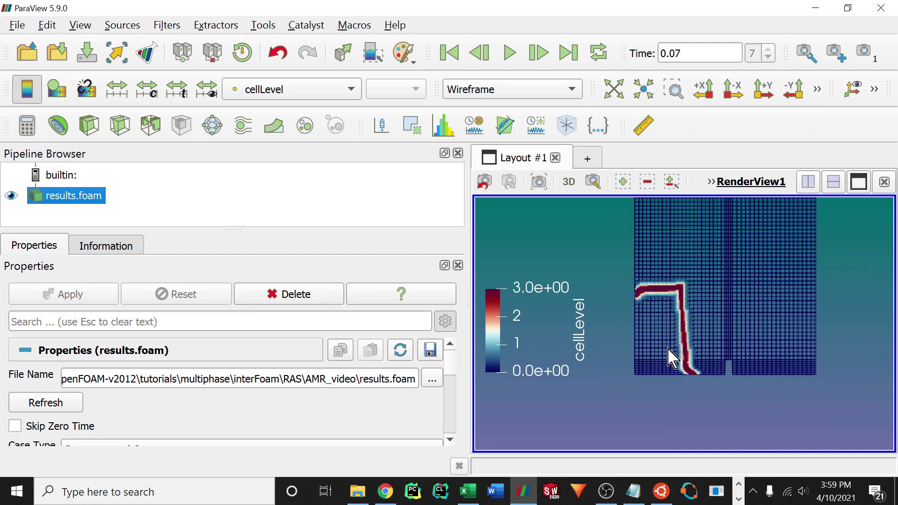
{"action": "mouse_move", "coordinate": [672, 357]}
{"action": "left_mouse_down"}
{"action": "mouse_move", "coordinate": [676, 337]}
{"action": "mouse_move", "coordinate": [742, 327]}
{"action": "mouse_move", "coordinate": [751, 348]}
{"action": "mouse_move", "coordinate": [668, 327]}
{"action": "mouse_move", "coordinate": [656, 366]}
{"action": "mouse_move", "coordinate": [761, 354]}
{"action": "mouse_move", "coordinate": [760, 373]}
{"action": "mouse_move", "coordinate": [676, 357]}
{"action": "mouse_move", "coordinate": [672, 368]}
{"action": "left_mouse_up"}
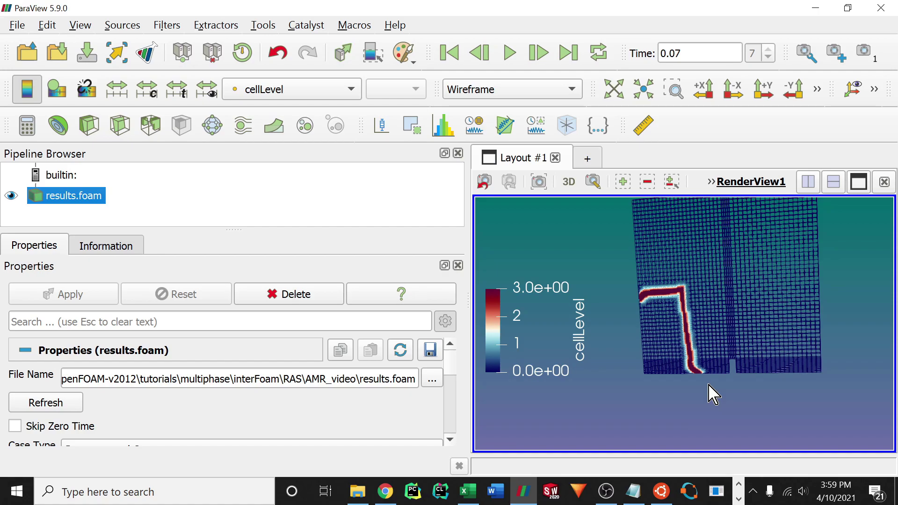
{"action": "left_click_drag", "start_coordinate": [704, 341], "coordinate": [721, 352]}
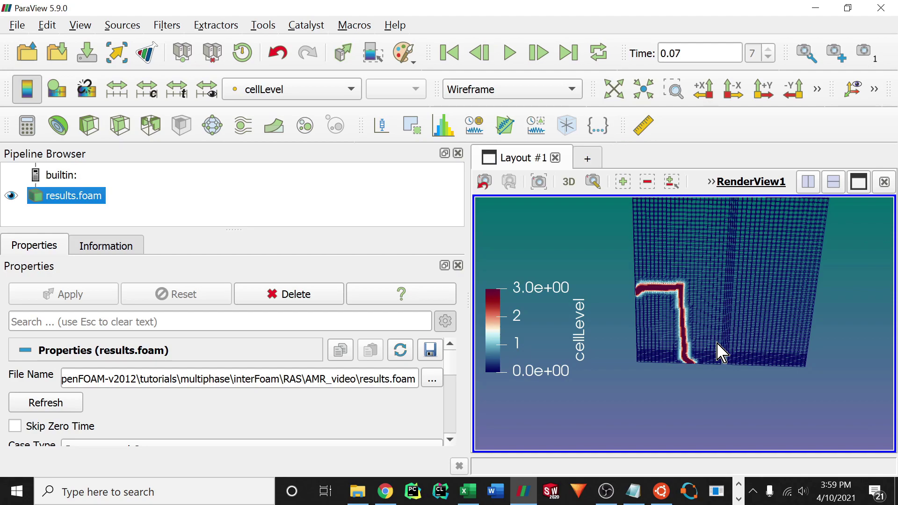
{"action": "mouse_move", "coordinate": [718, 341]}
{"action": "left_mouse_down"}
{"action": "mouse_move", "coordinate": [722, 293]}
{"action": "mouse_move", "coordinate": [714, 330]}
{"action": "left_mouse_up"}
Show the Information statistics (50340 cells, 38625 points at time 0.07) and pan the mesh upward.
{"action": "left_click", "coordinate": [133, 251]}
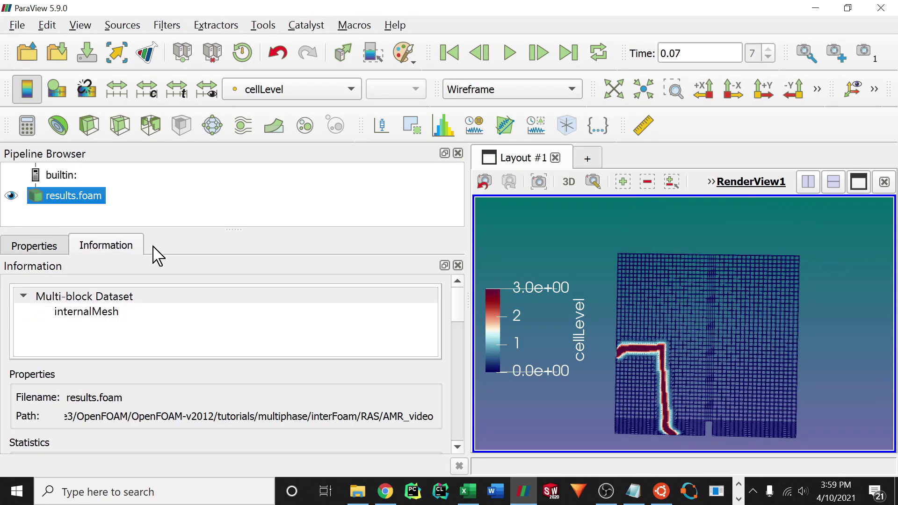
{"action": "scroll", "coordinate": [150, 345], "scroll_direction": "down", "scroll_amount": 2}
{"action": "scroll", "coordinate": [149, 345], "scroll_direction": "down", "scroll_amount": 2}
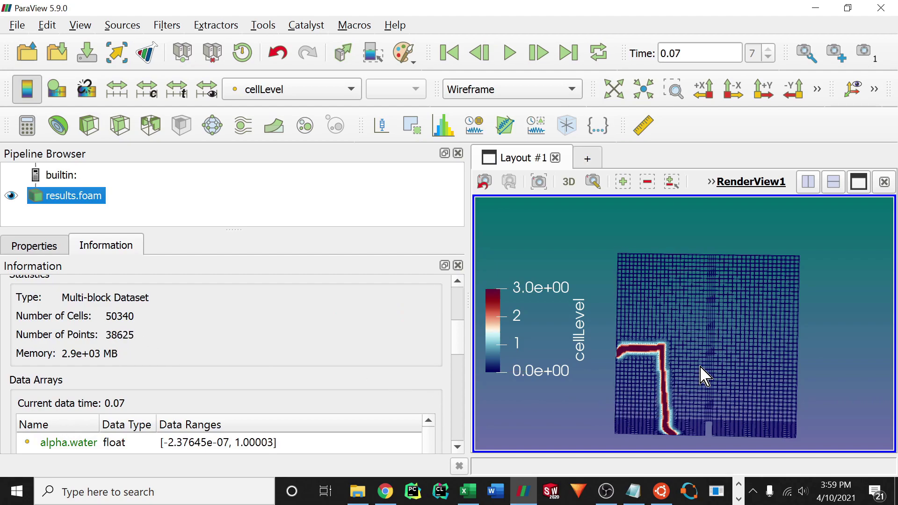
{"action": "left_click_drag", "start_coordinate": [701, 374], "coordinate": [700, 335]}
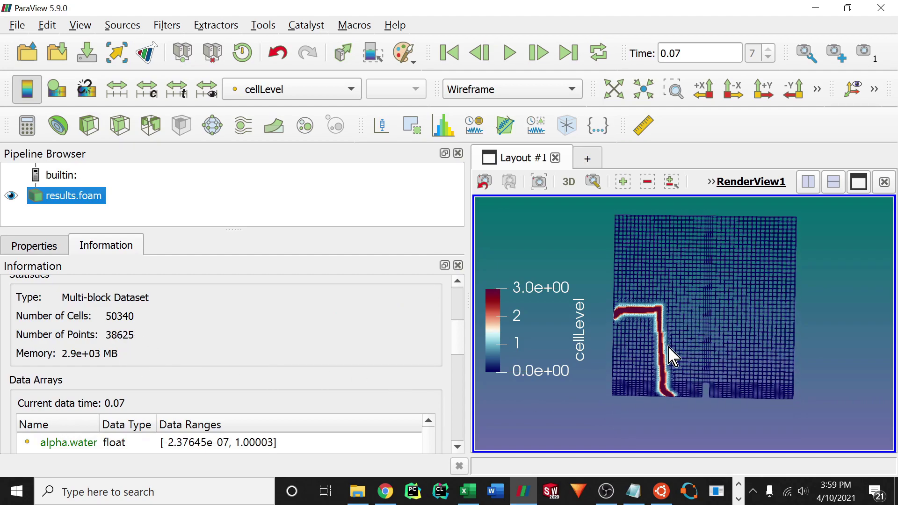